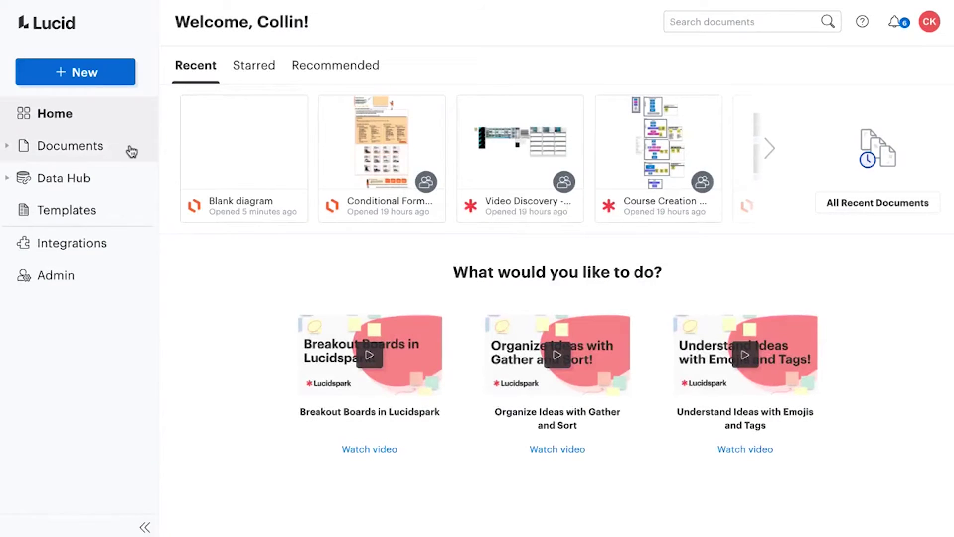
Browse the Documents list, the New menu and the Templates gallery without creating anything
click(132, 150)
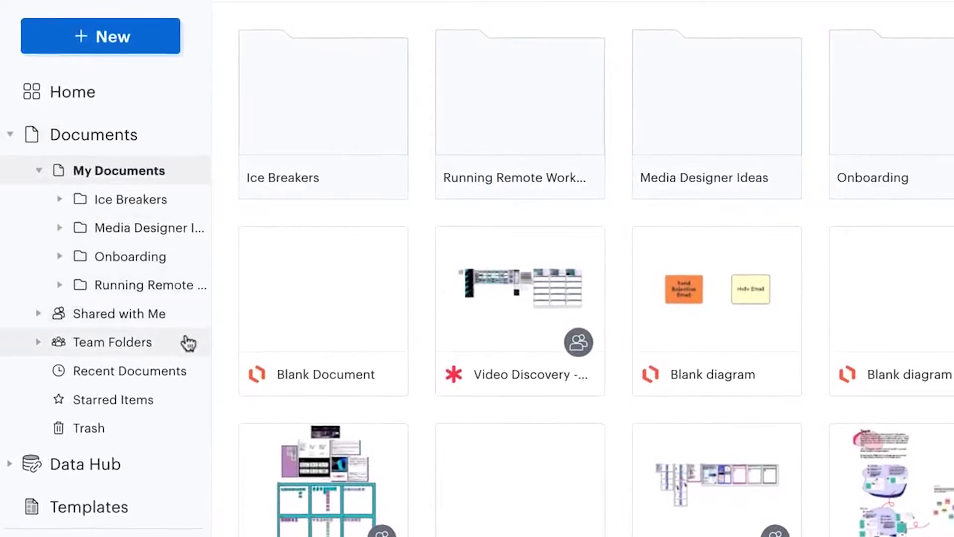
click(162, 49)
mouse_move(159, 72)
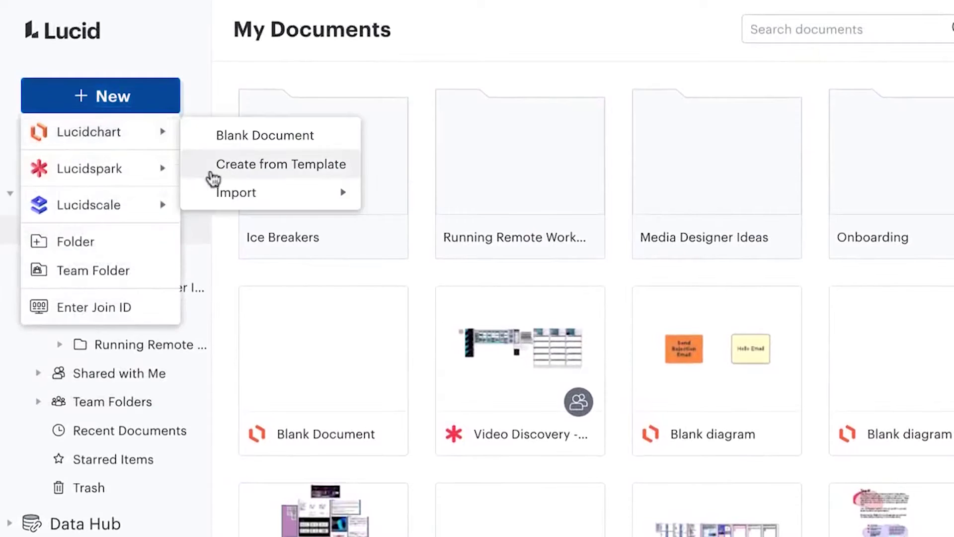
mouse_move(350, 195)
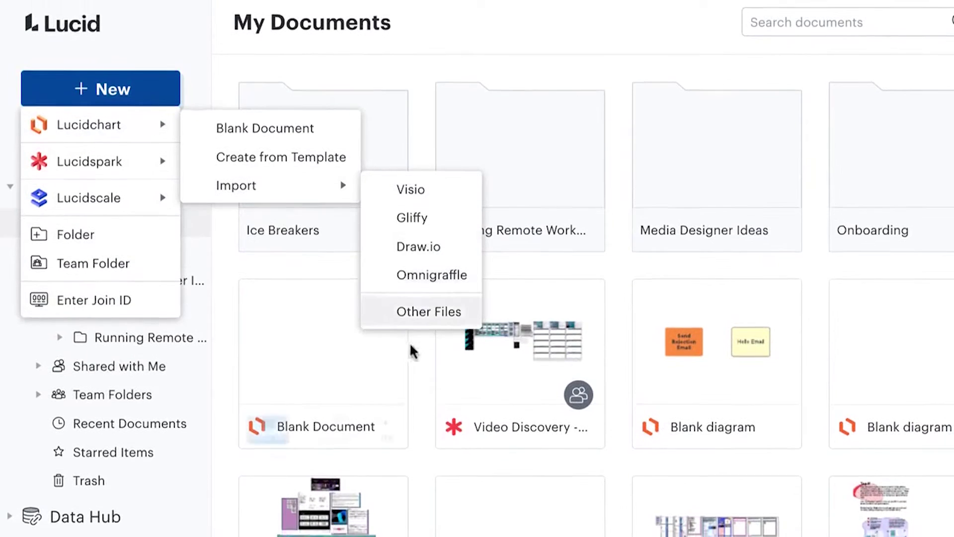
click(406, 351)
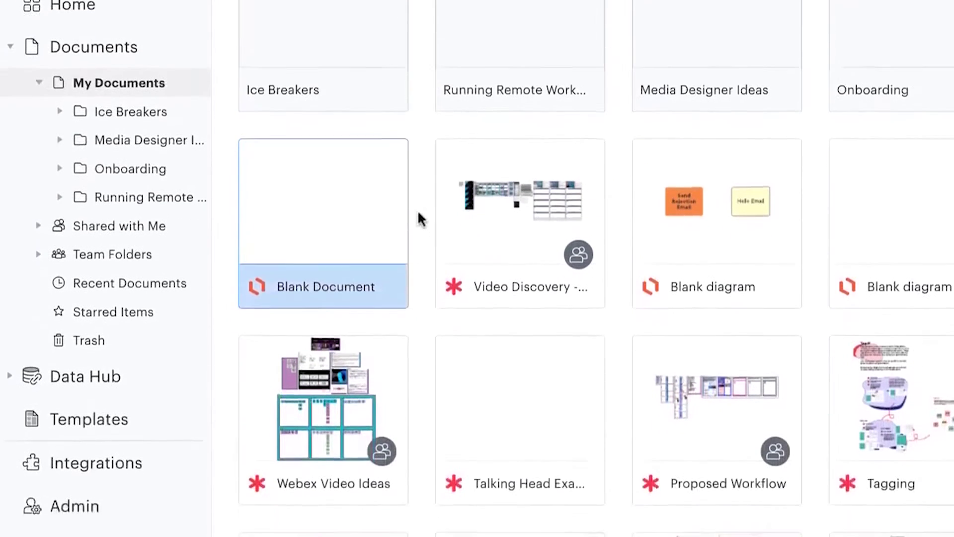
click(179, 386)
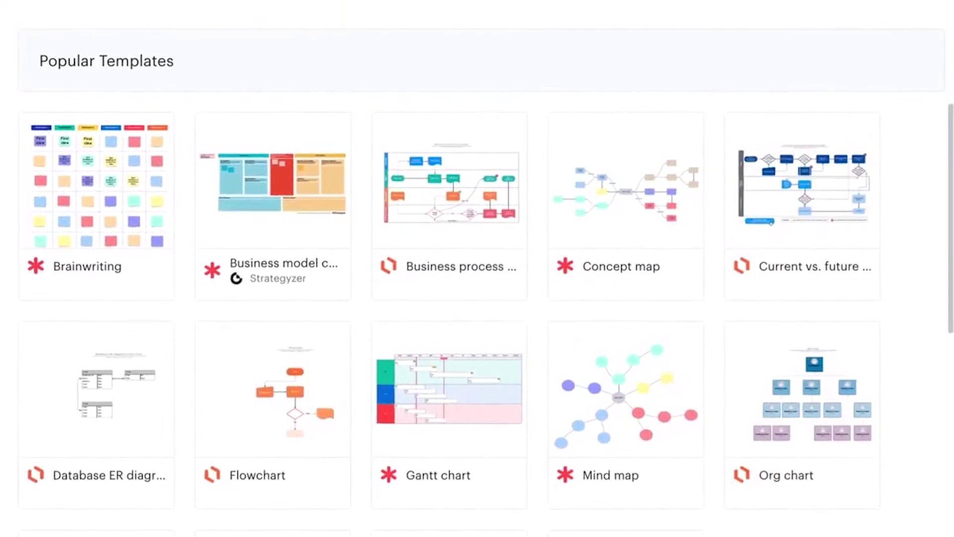
Create a new blank Lucidchart document
click(15, 88)
mouse_move(47, 137)
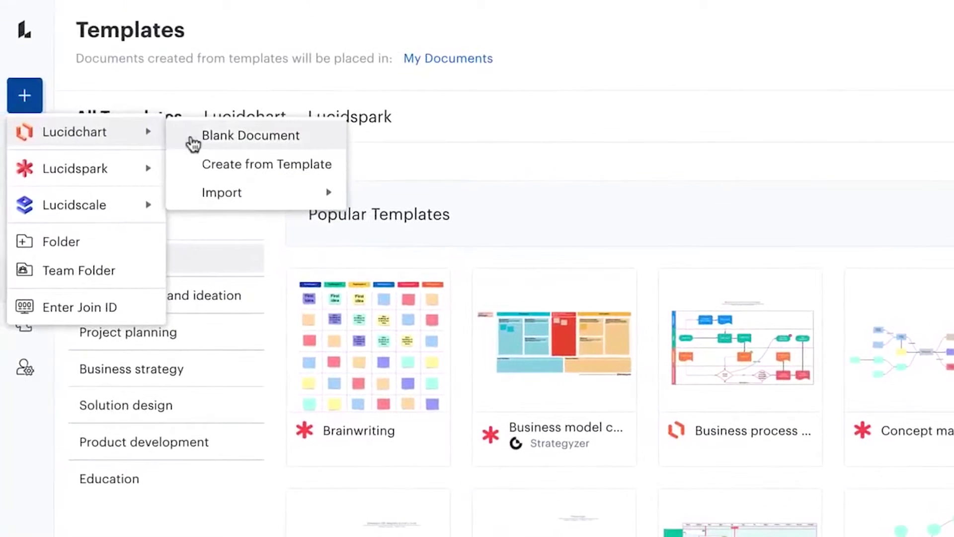
click(193, 138)
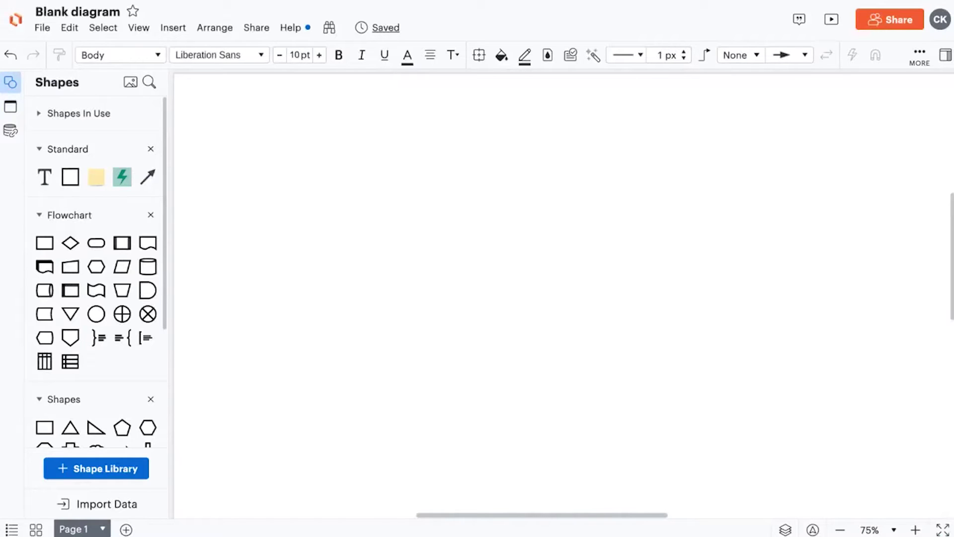
Rename the diagram 'Hiring Process' and add a 'Criteria Met?' decision below Receive Application
click(78, 11)
text(Hiring Process)
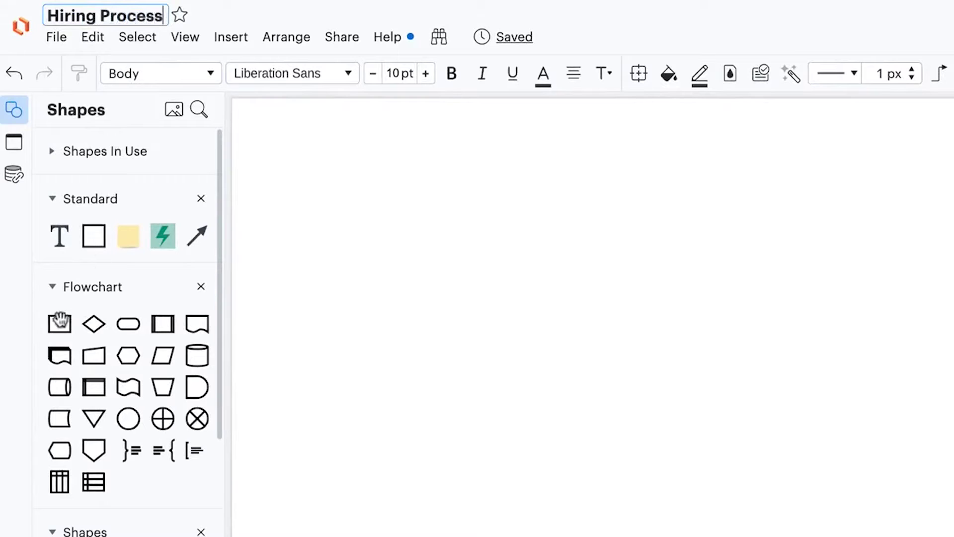
drag(60, 323, 694, 223)
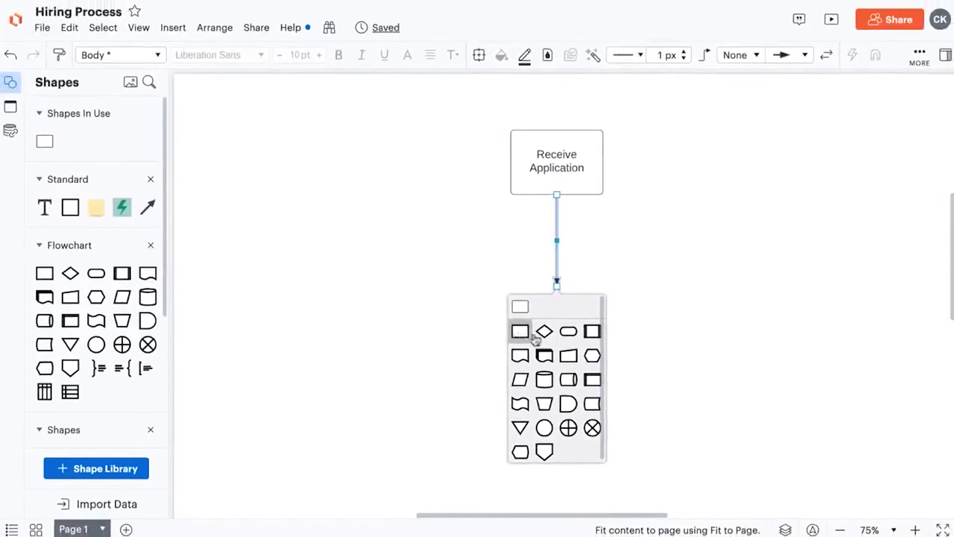
click(553, 341)
text(driteria Met?)
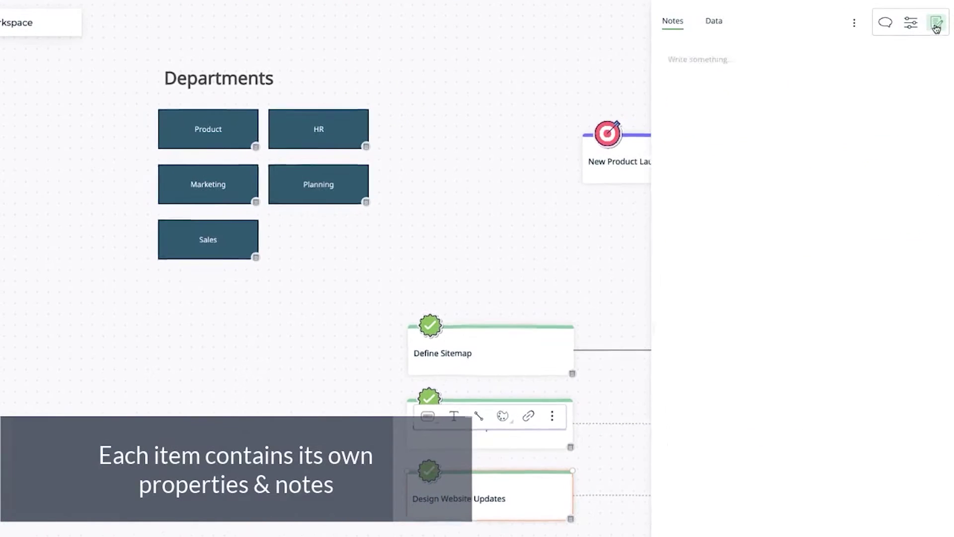
Review the data fields of Design Website Updates, Define Sitemap and New Product Launch
click(716, 22)
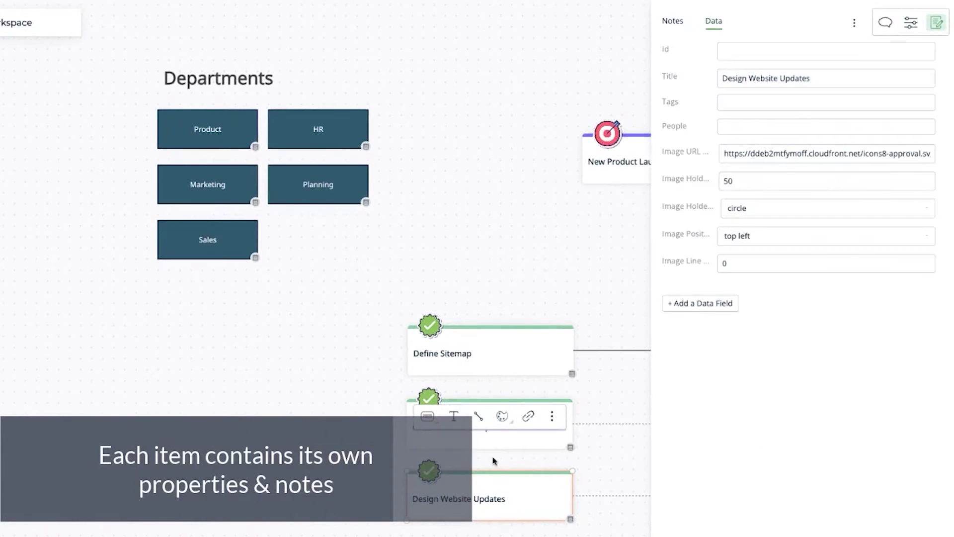
click(532, 358)
click(625, 160)
click(845, 342)
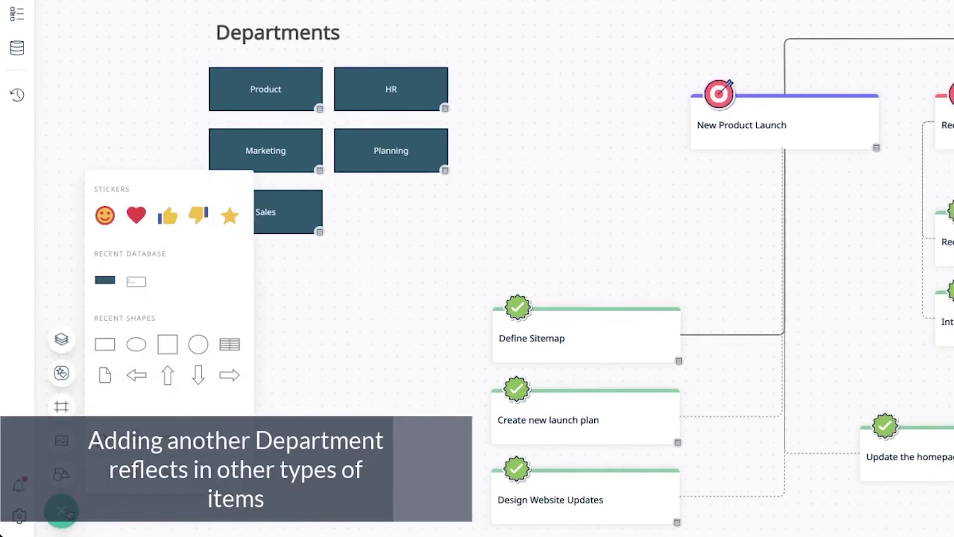
Add a new department shape beside Sales labelled 'Design'
mouse_move(102, 282)
drag(103, 282, 411, 219)
double_click(411, 219)
text(Design)
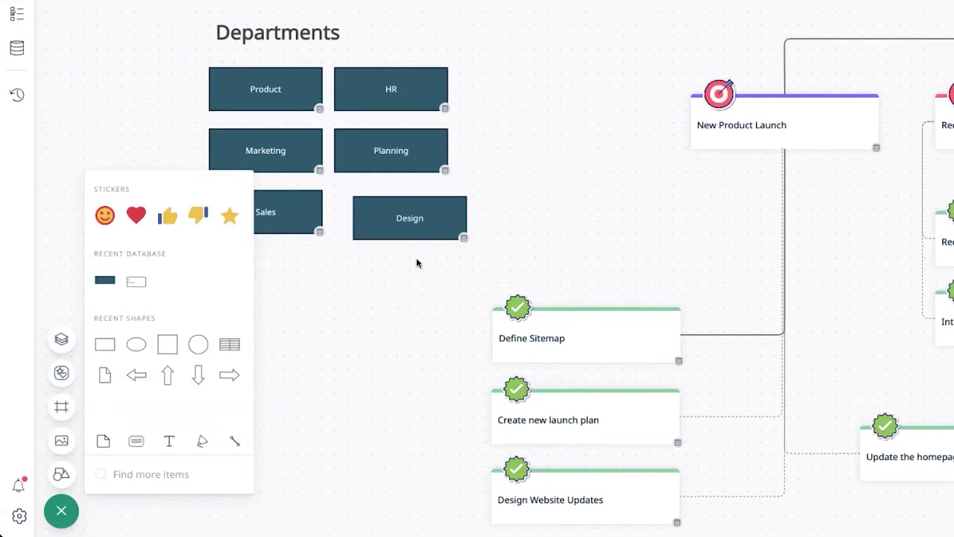
Check that Design appears in New Product Launch's Department list, leaving it on Marketing
click(697, 124)
click(938, 20)
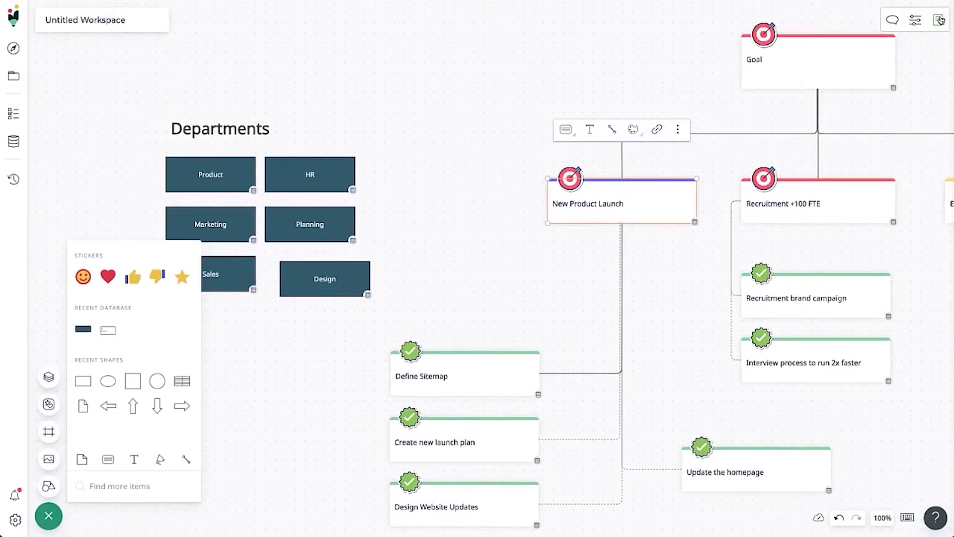
click(739, 19)
click(840, 309)
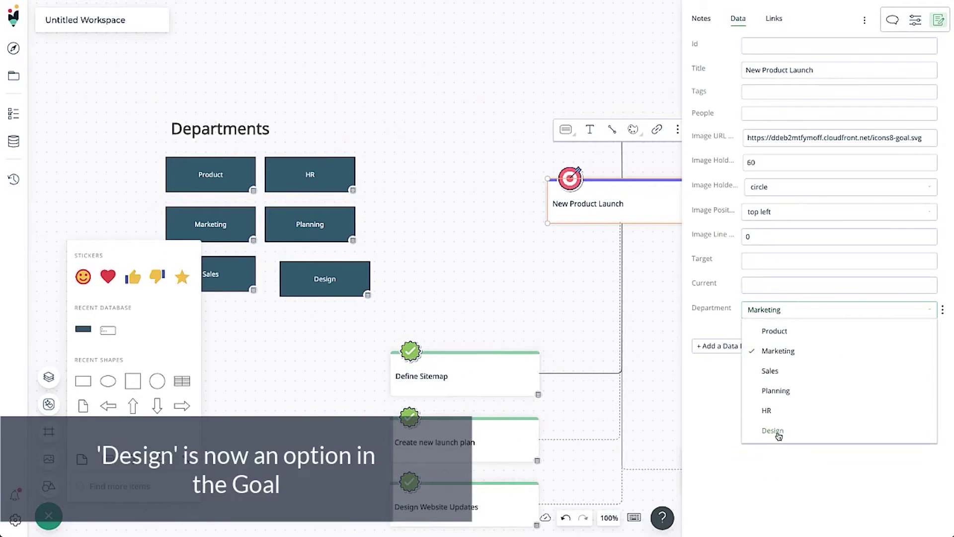
click(778, 436)
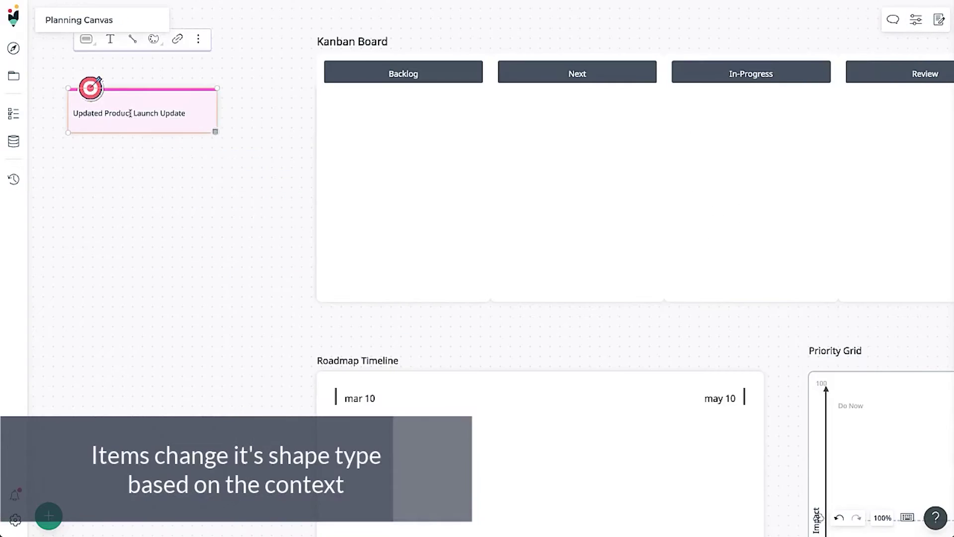
Drop the Updated Product Launch Update card into Backlog and lengthen its Roadmap Timeline span
drag(131, 113, 495, 465)
scroll(348, 419, down, 3)
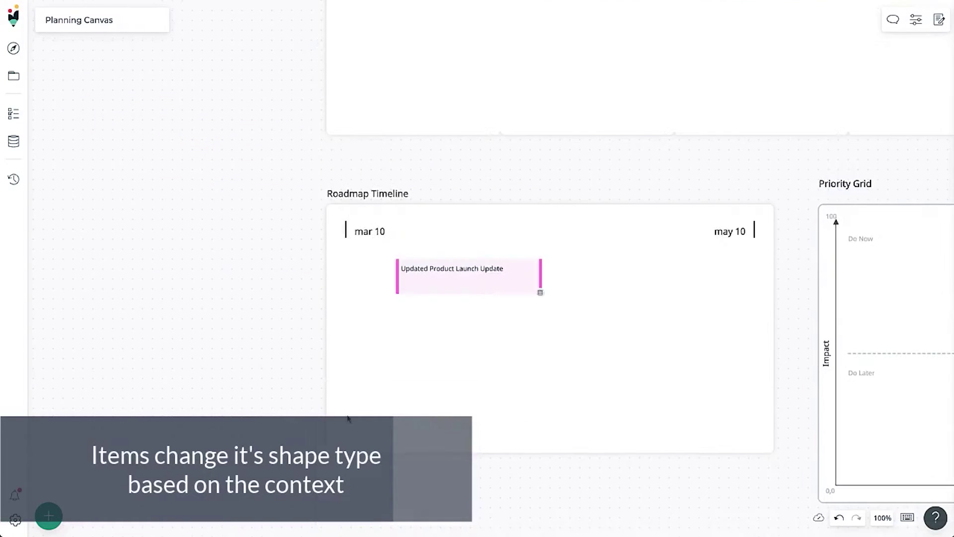
scroll(347, 419, down, 1)
click(442, 211)
drag(524, 219, 592, 219)
Move the card into the Priority Grid's Do Now quadrant at Effort 22, Impact 65
scroll(496, 249, right, 5)
scroll(496, 249, up, 1)
drag(214, 242, 649, 285)
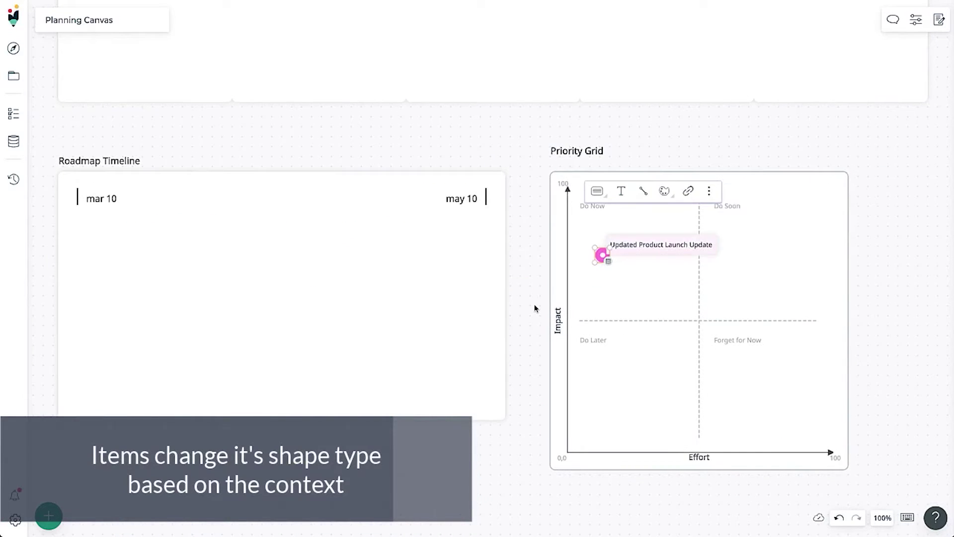
click(947, 21)
Set the item's Effort to 91 and Impact to 20, moving it to Forget for Now
click(738, 18)
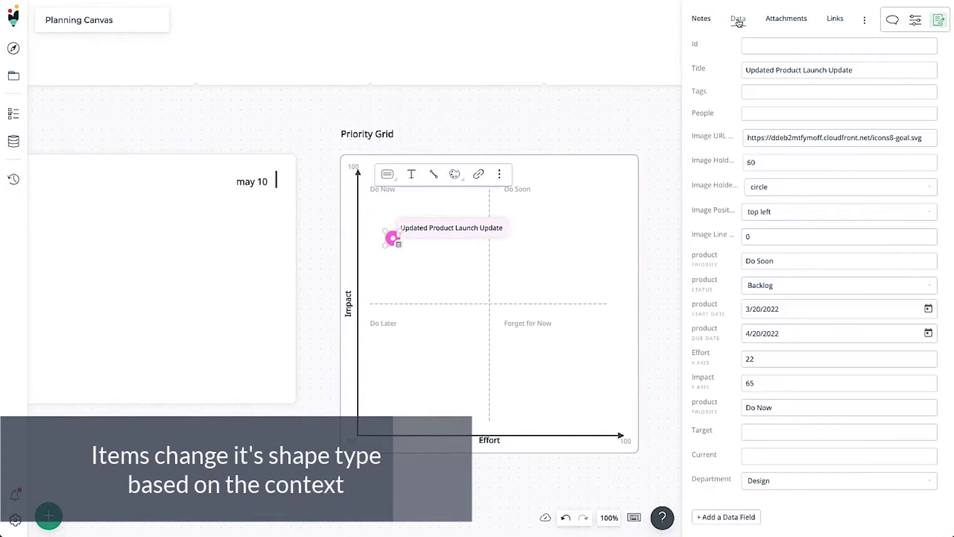
click(749, 358)
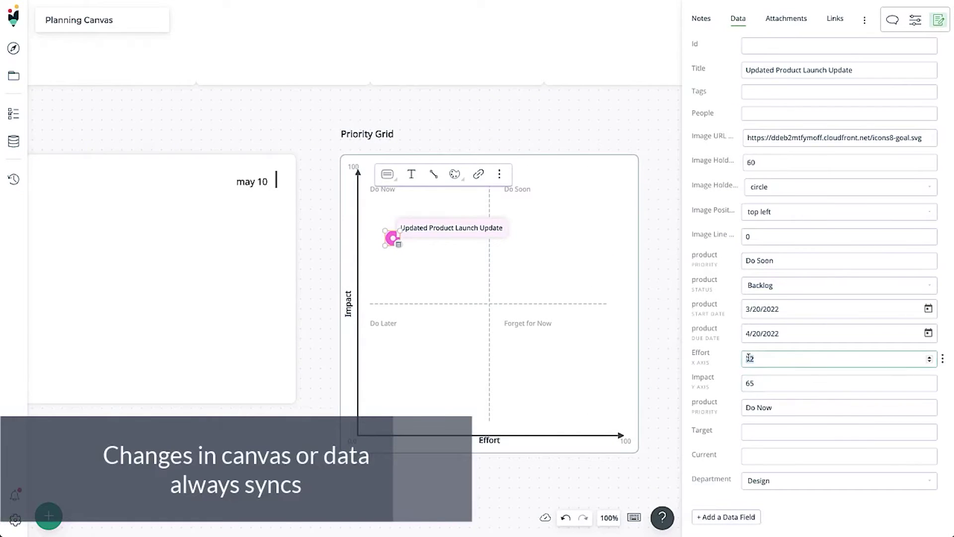
click(779, 380)
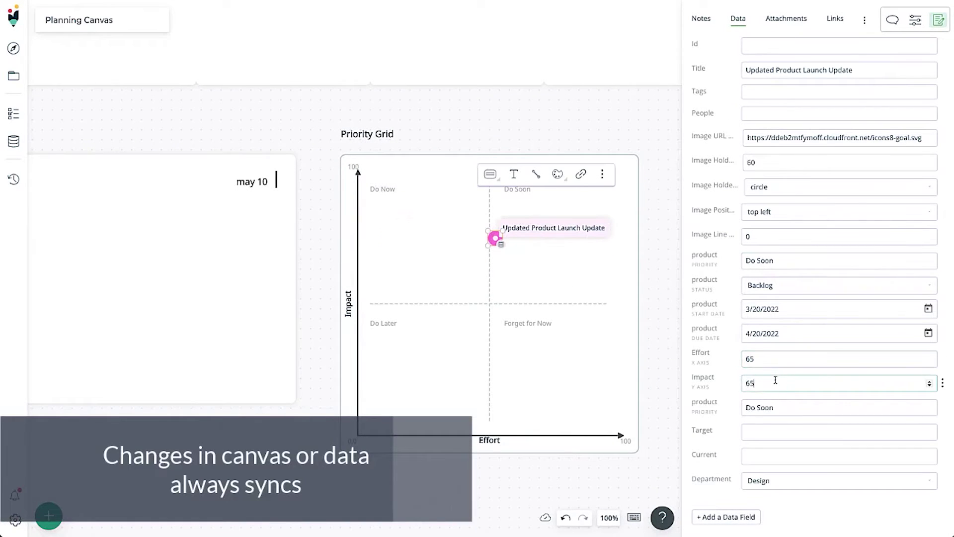
key(Return)
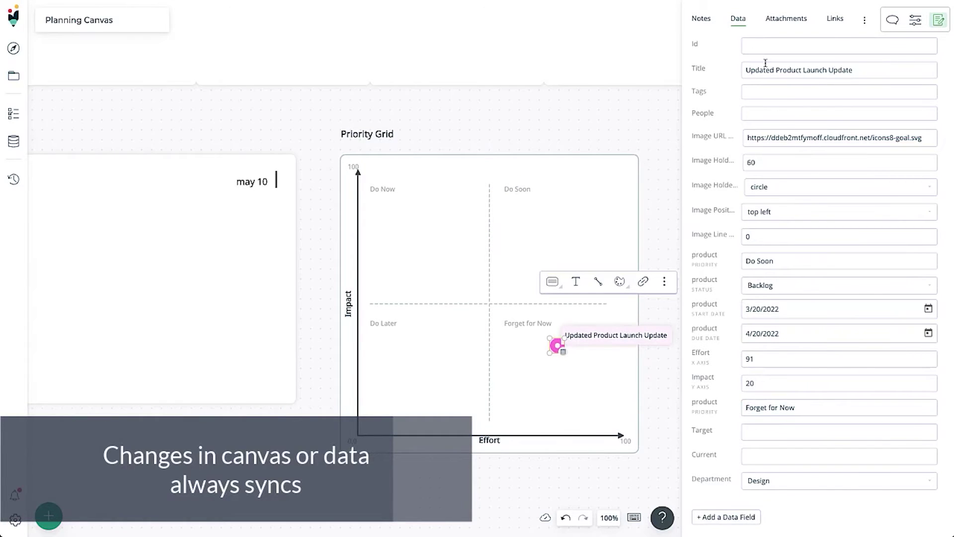
Insert a 3x3 table in the item's notes with 'Header' in the first cell
click(701, 19)
scroll(801, 348, down, 10)
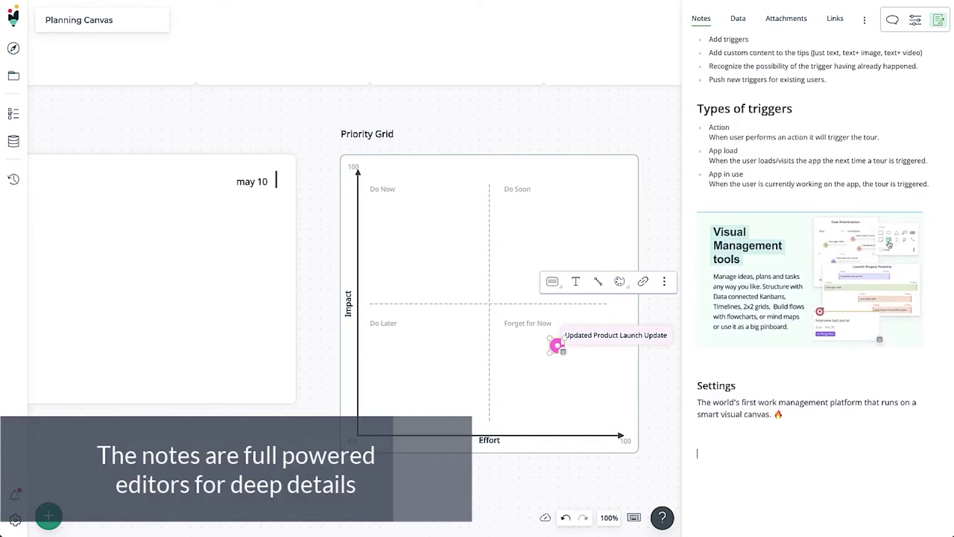
text(/)
scroll(795, 392, down, 5)
click(800, 400)
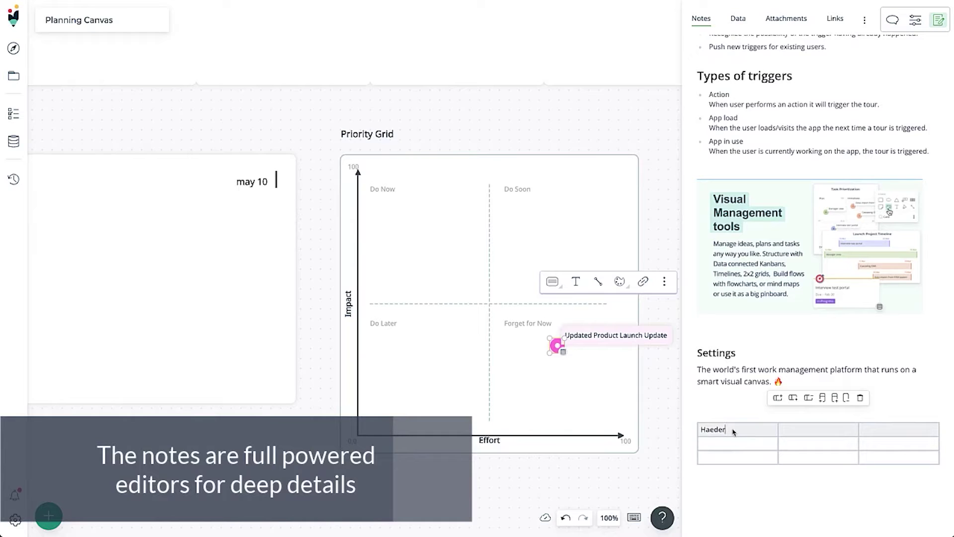
text(Hae)
key(BackSpace)
key(BackSpace)
text(eader)
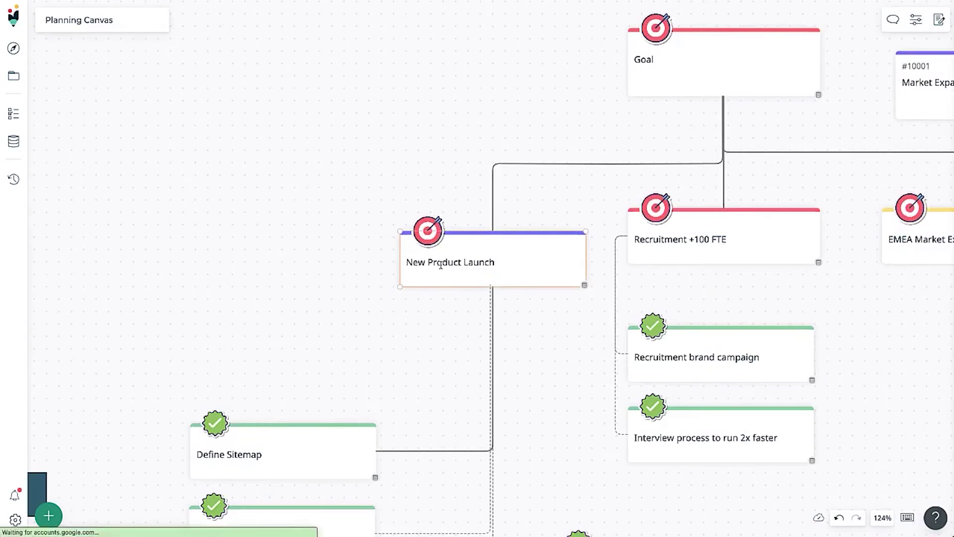
Place a linked copy of New Product Launch from the database at the canvas's upper left
scroll(444, 278, up, 5)
click(442, 263)
click(13, 142)
drag(107, 110, 275, 75)
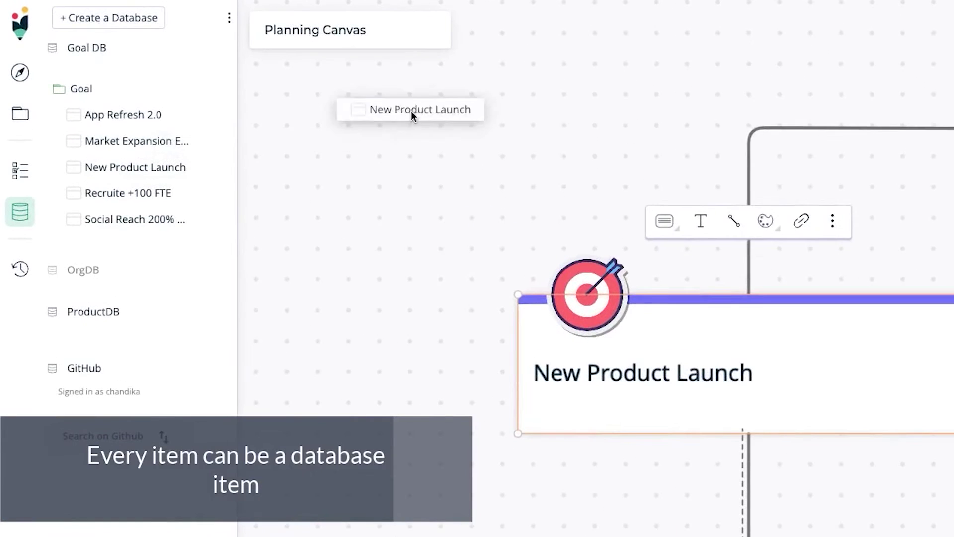
drag(412, 114, 307, 144)
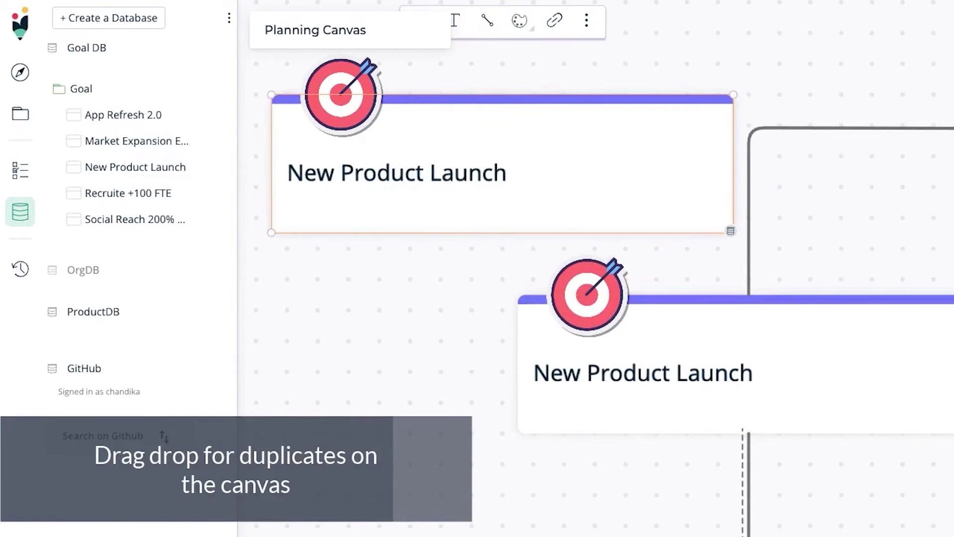
Append ' 50' to the lower card's title and select '50' in the top card's title
click(873, 375)
click(686, 401)
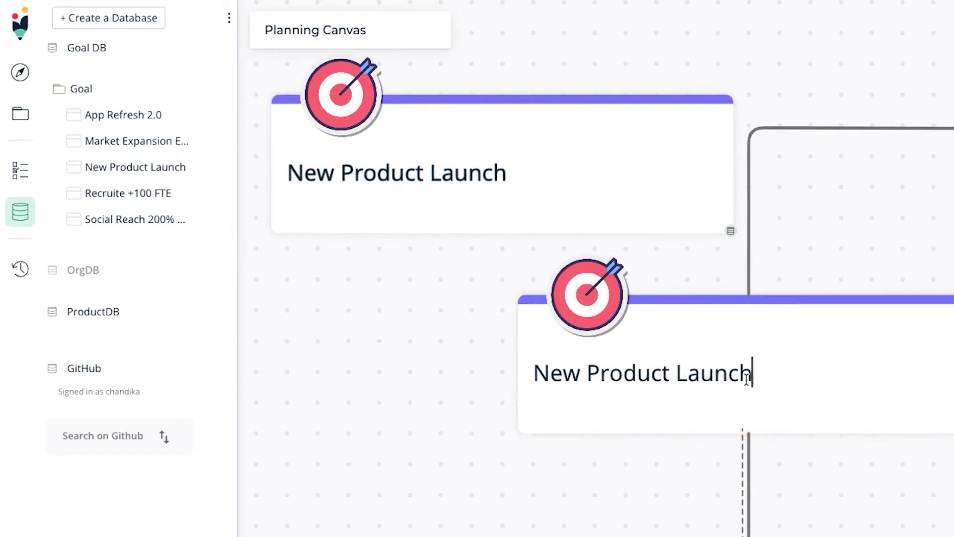
text(50)
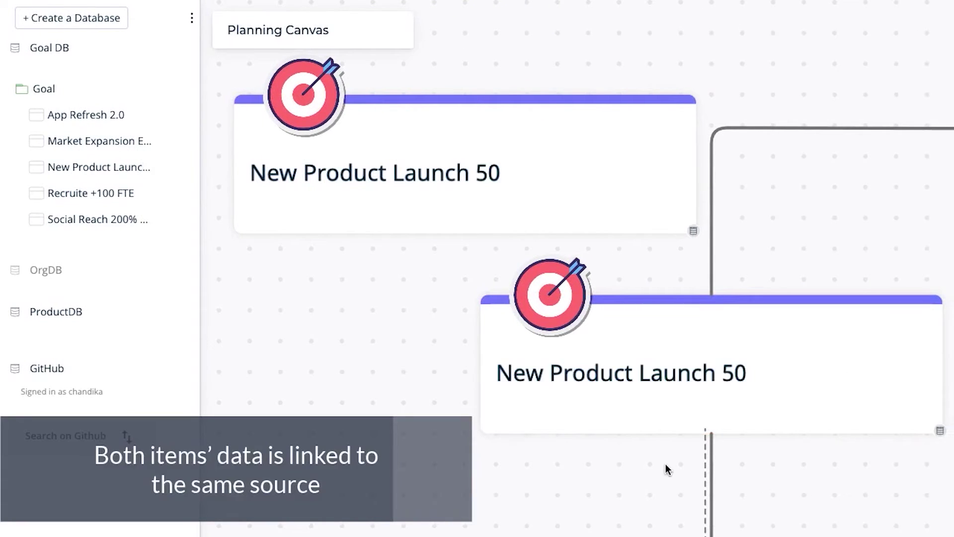
click(492, 171)
double_click(487, 173)
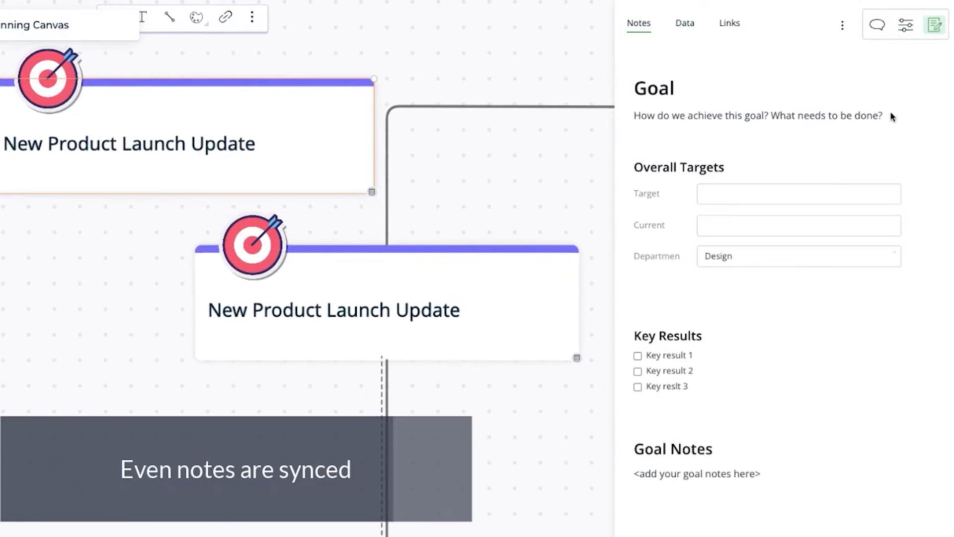
Add the line 'Adding a new note.' to the goal notes
click(897, 130)
key(Return)
text(Adding a new note.)
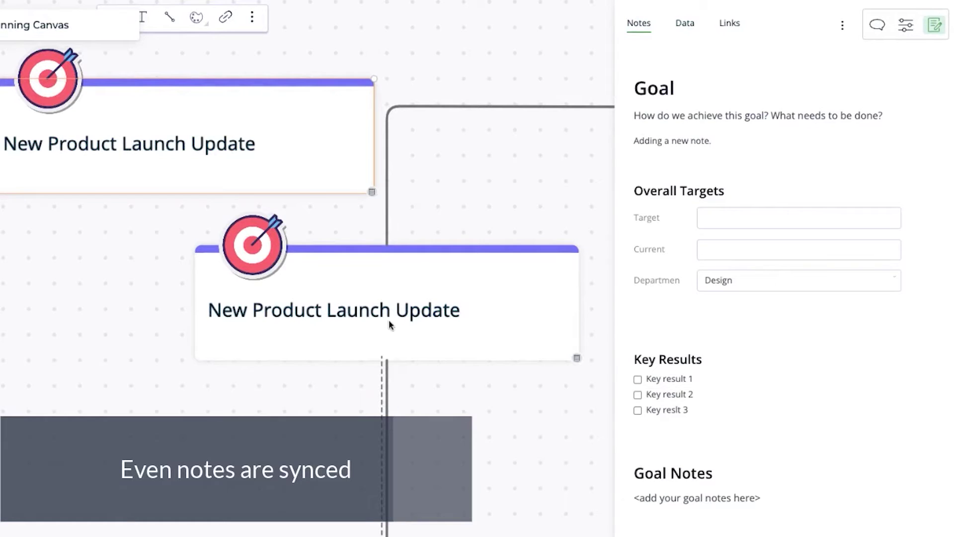
click(500, 312)
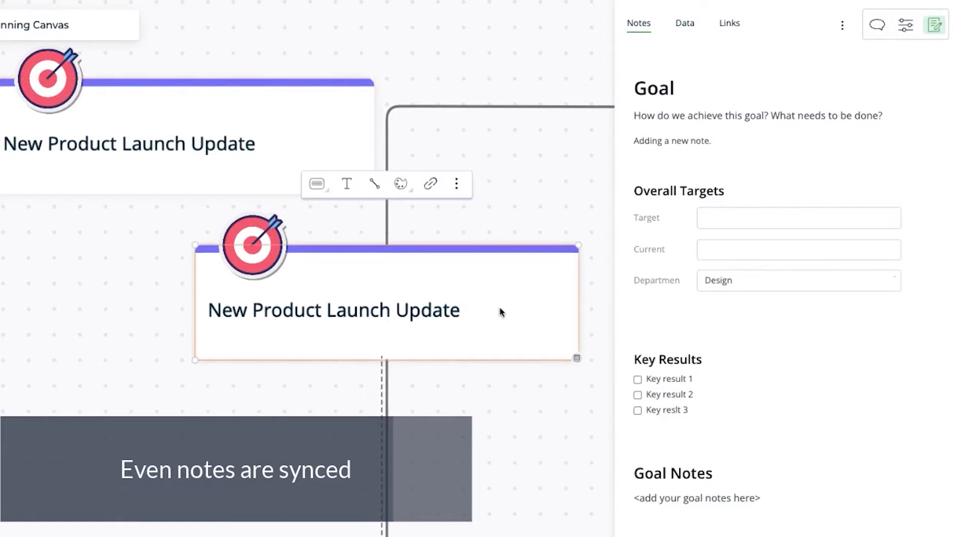
triple_click(661, 142)
click(653, 171)
Change the lower New Product Launch Update card's line colour to magenta
click(905, 25)
click(780, 264)
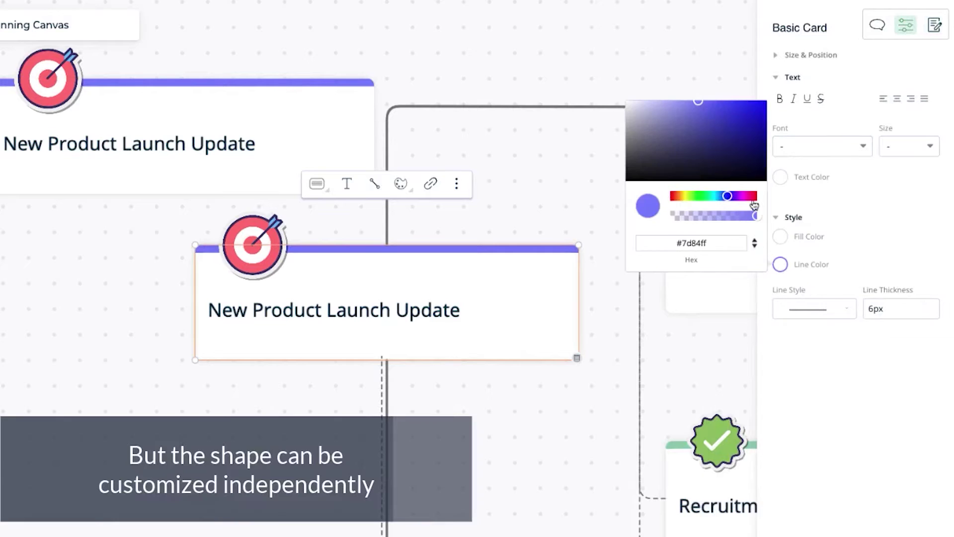
click(748, 198)
scroll(447, 298, down, 5)
scroll(366, 272, up, 3)
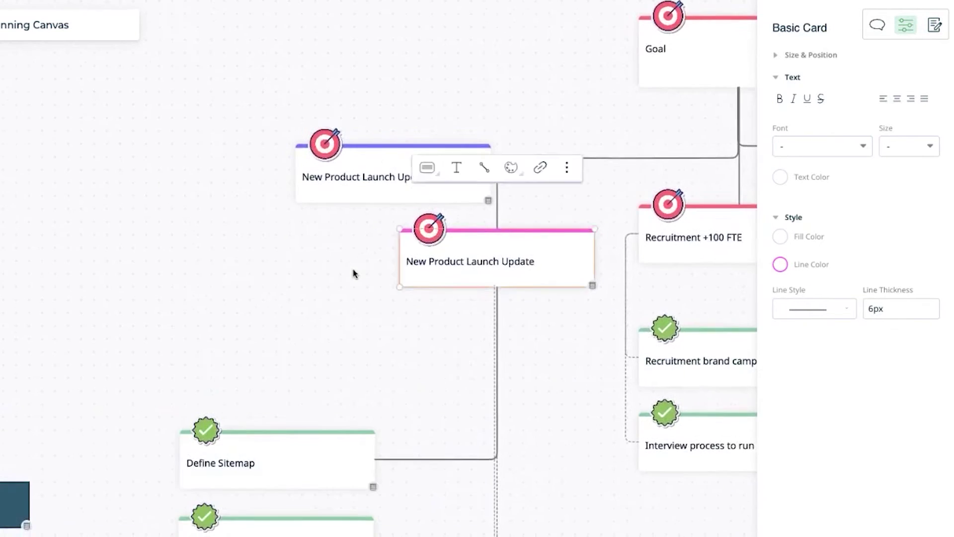
Add a 2x2 grid from the grids and boards shapes at the canvas's upper left
click(185, 528)
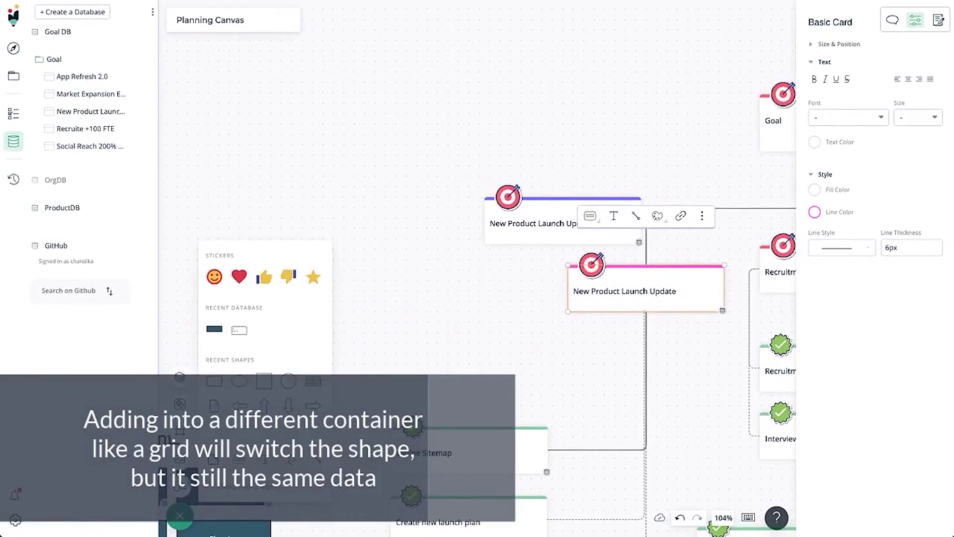
click(180, 404)
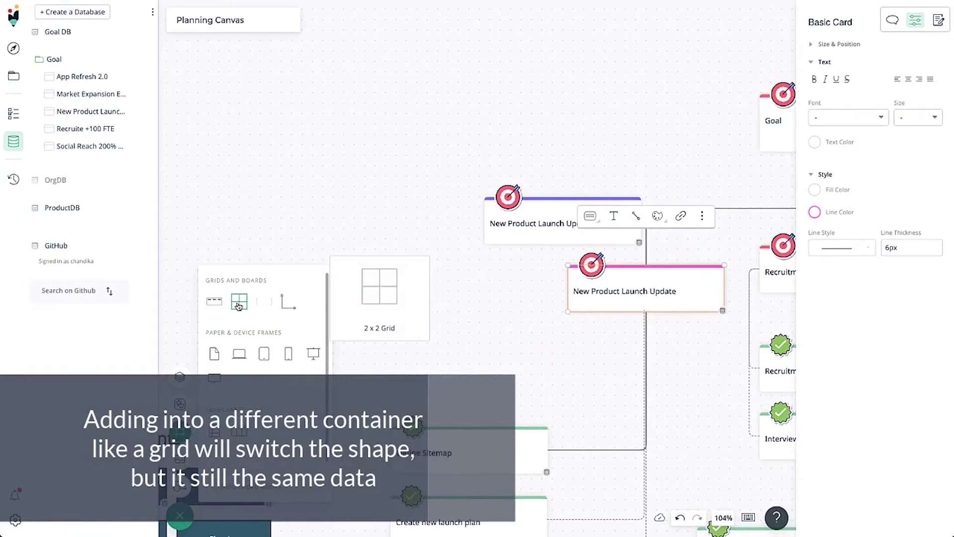
drag(239, 305, 285, 151)
drag(394, 196, 277, 95)
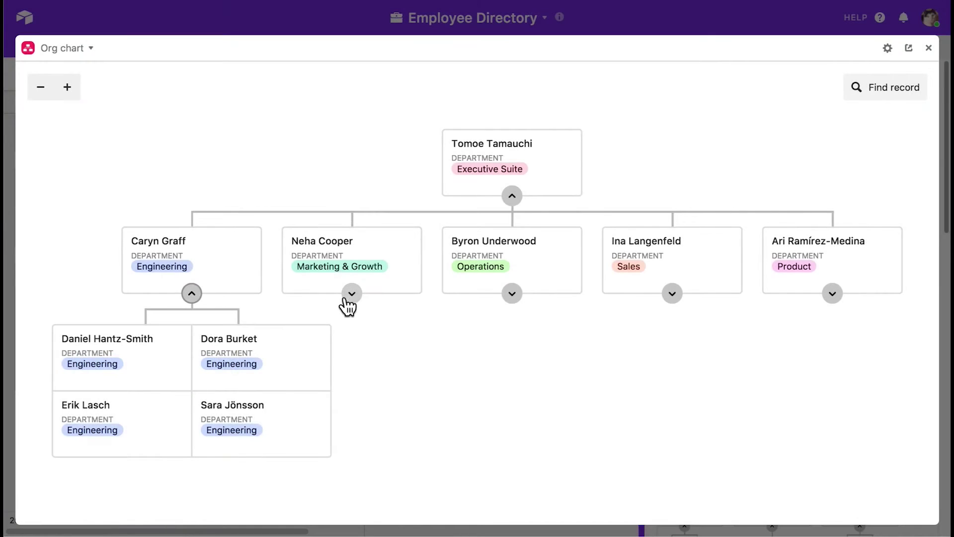
Expand the direct reports of all five managers in the org chart
click(348, 295)
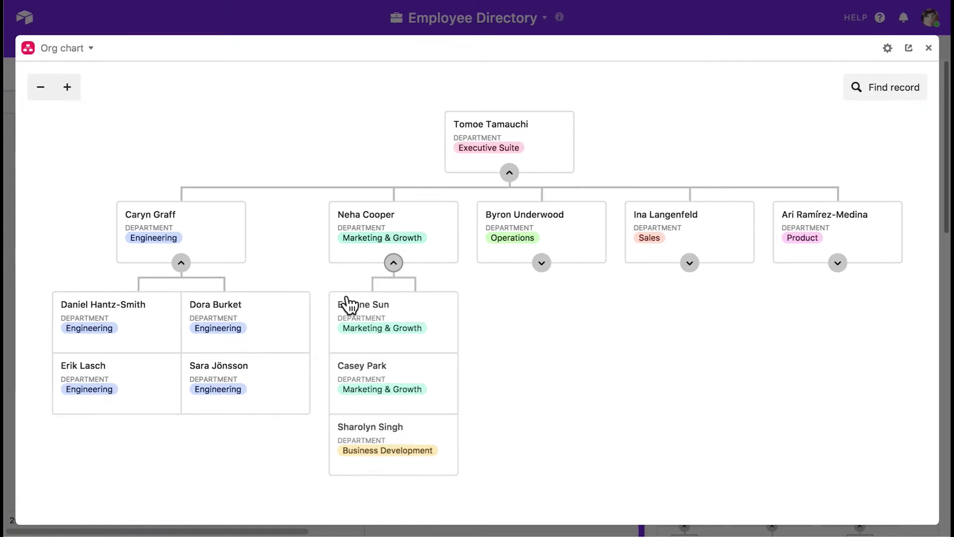
click(542, 263)
click(689, 264)
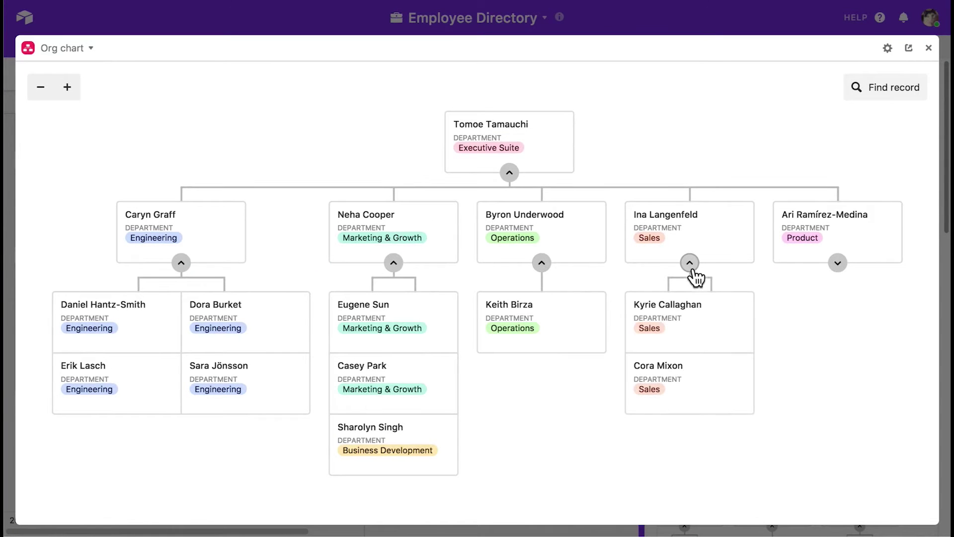
click(838, 262)
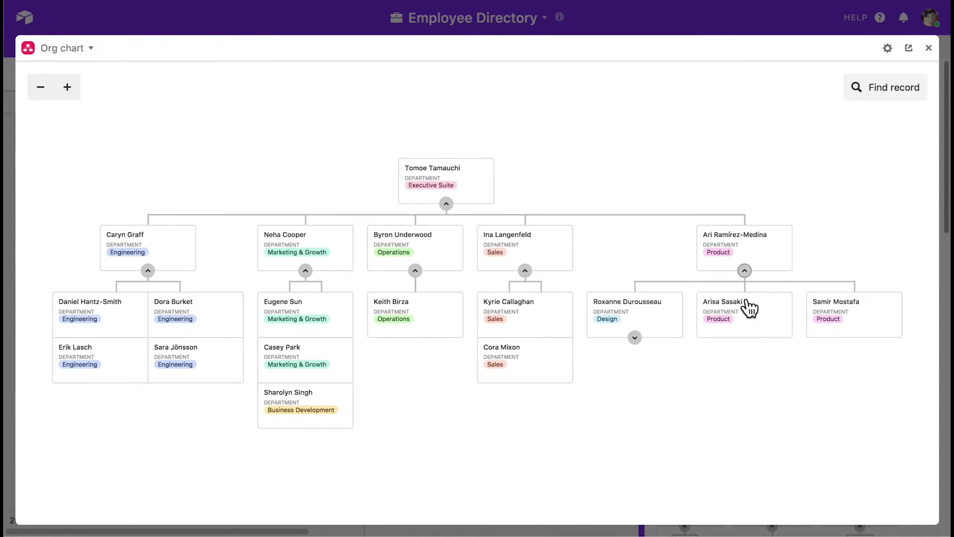
click(634, 336)
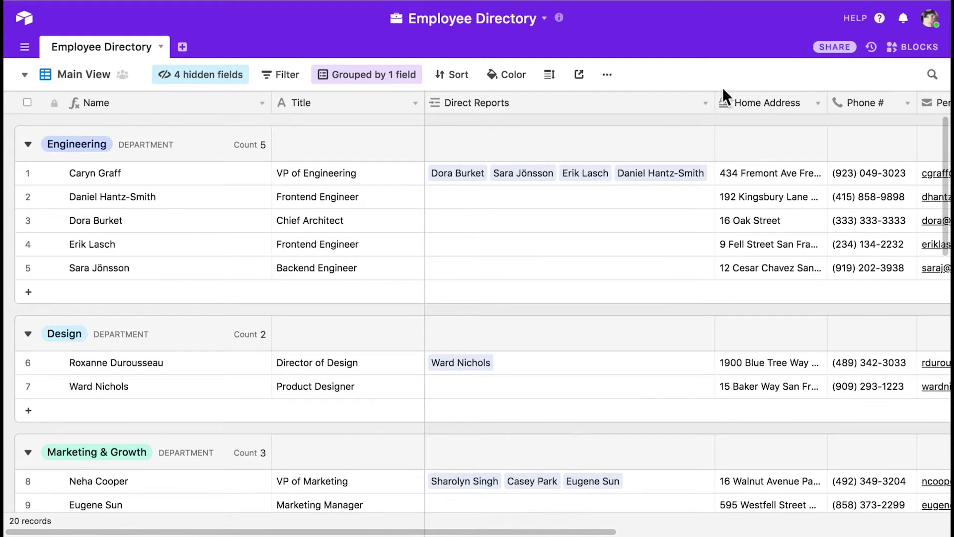
Inspect the Direct Reports field type, confirming it links to Employee Directory, then cancel
click(705, 103)
click(705, 122)
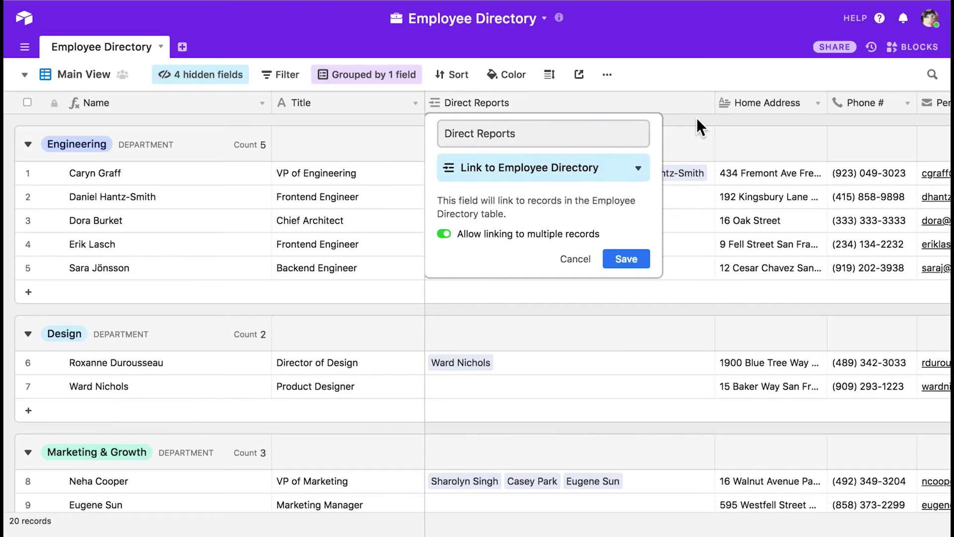
click(696, 117)
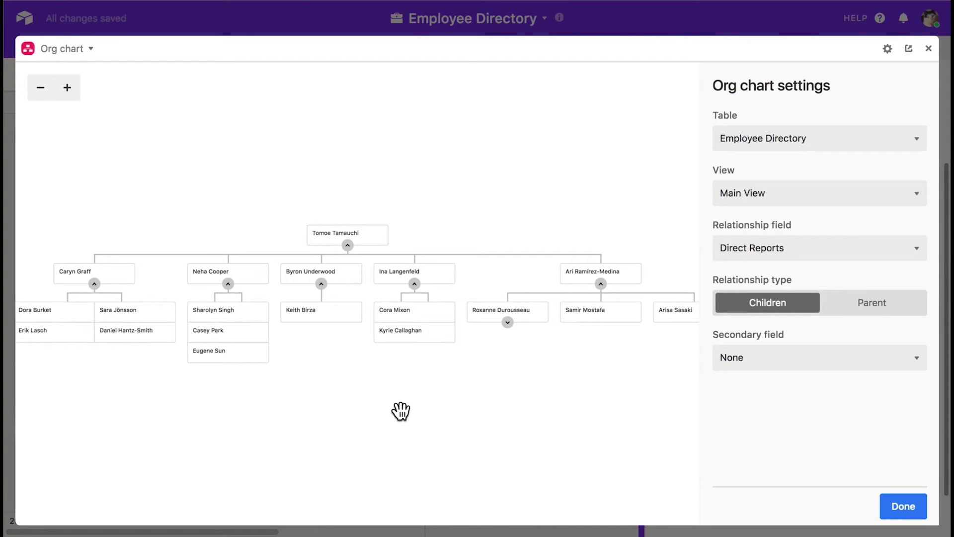
Keep the org chart on the Employee Directory table, Main View and Direct Reports field
click(830, 136)
click(829, 138)
click(843, 192)
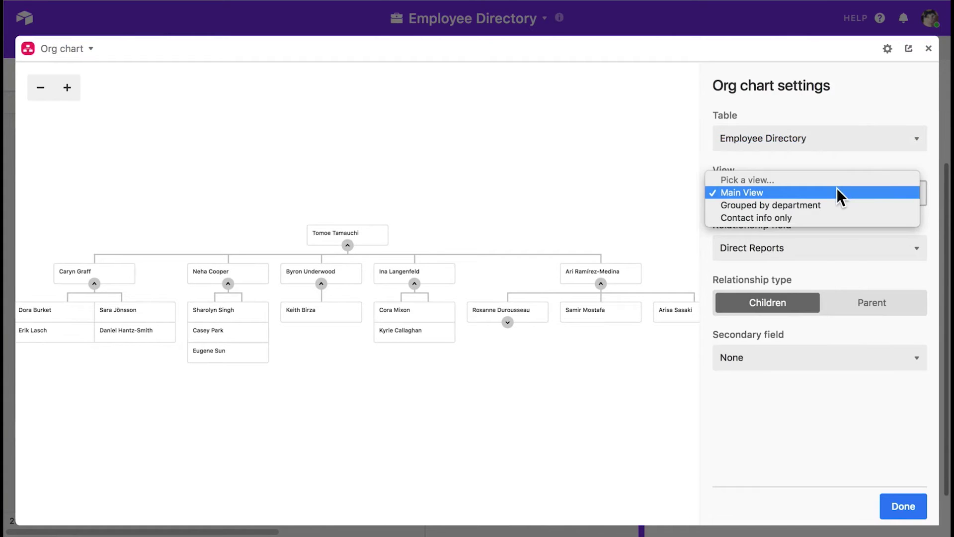
click(839, 195)
click(873, 163)
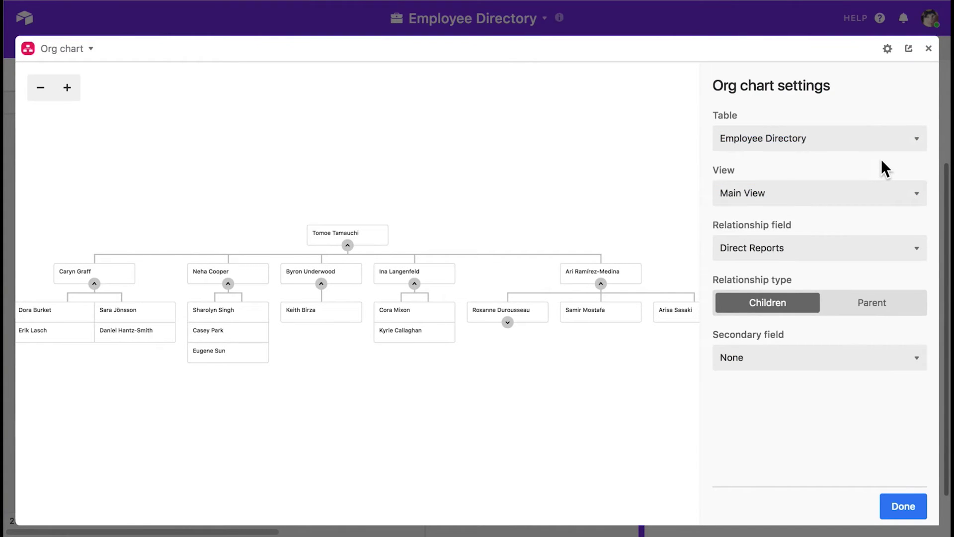
click(820, 247)
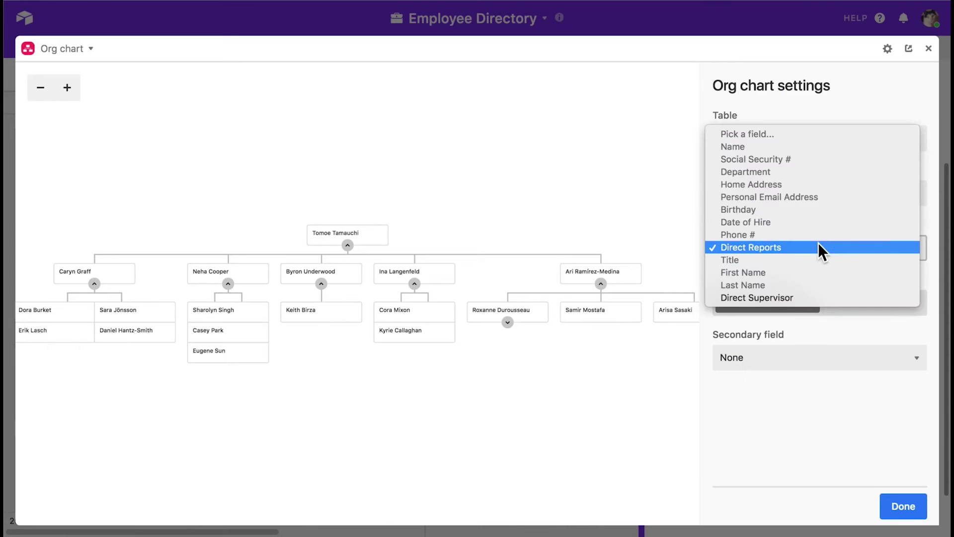
click(818, 243)
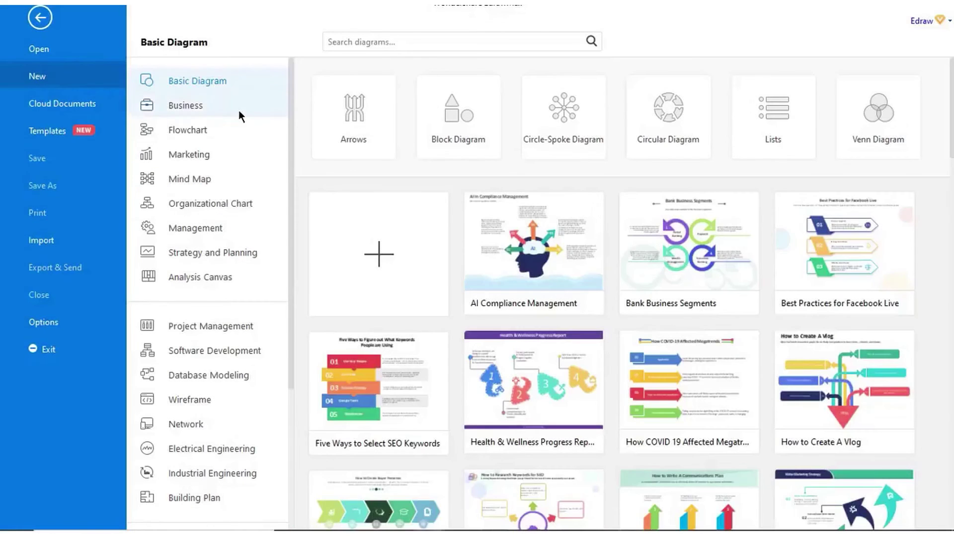
Browse the EdrawMax template categories from Business through Building Plan
click(237, 109)
click(233, 154)
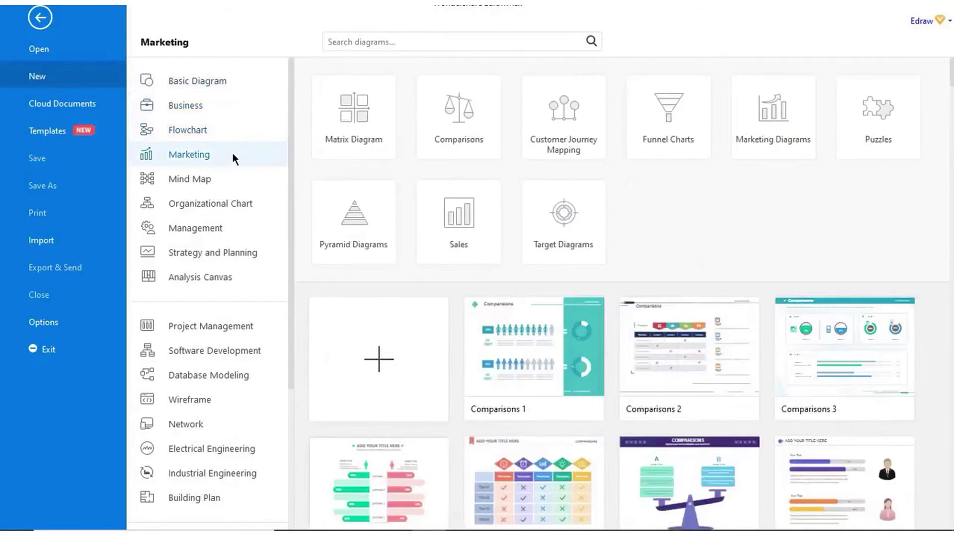
click(233, 179)
click(233, 228)
click(227, 253)
click(224, 276)
click(220, 326)
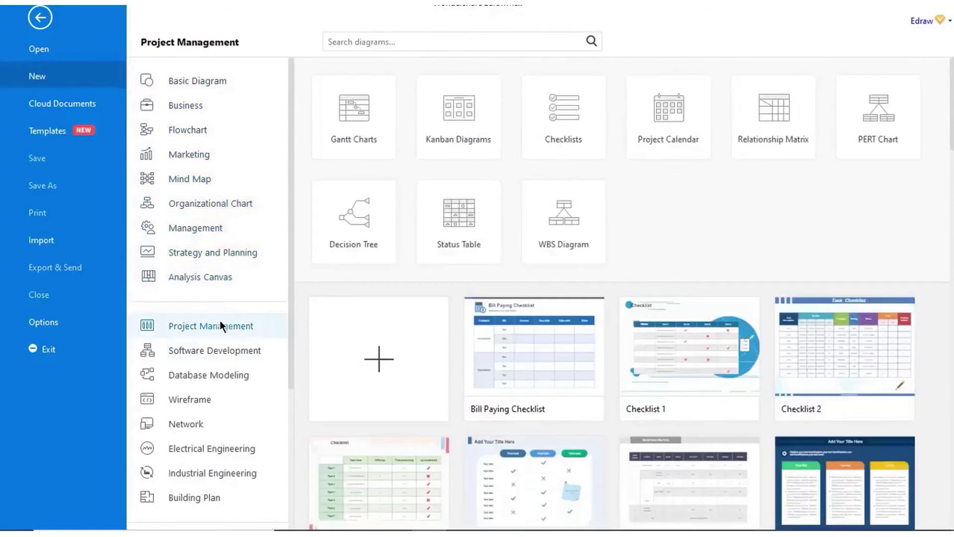
click(223, 350)
click(224, 376)
click(222, 399)
click(221, 420)
click(225, 448)
click(225, 472)
click(225, 496)
Browse the Graphic Organizer, Infographic, Graphs and Charts, Card and Form templates, then the Flowchart templates
scroll(237, 393, down, 3)
click(212, 371)
click(211, 396)
click(226, 444)
click(237, 492)
click(237, 518)
scroll(278, 413, up, 5)
click(211, 129)
scroll(378, 199, down, 5)
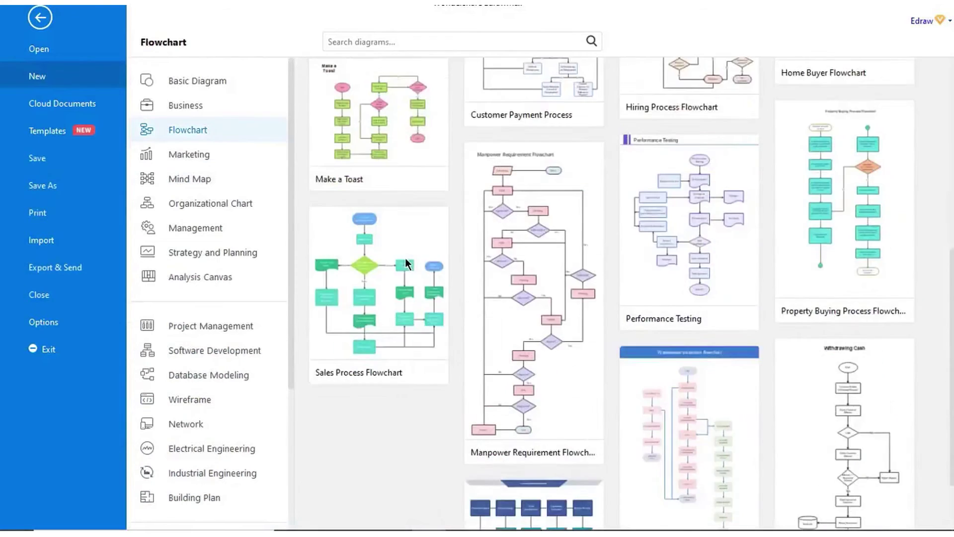
scroll(404, 258, up, 5)
scroll(469, 219, down, 1)
scroll(464, 219, up, 1)
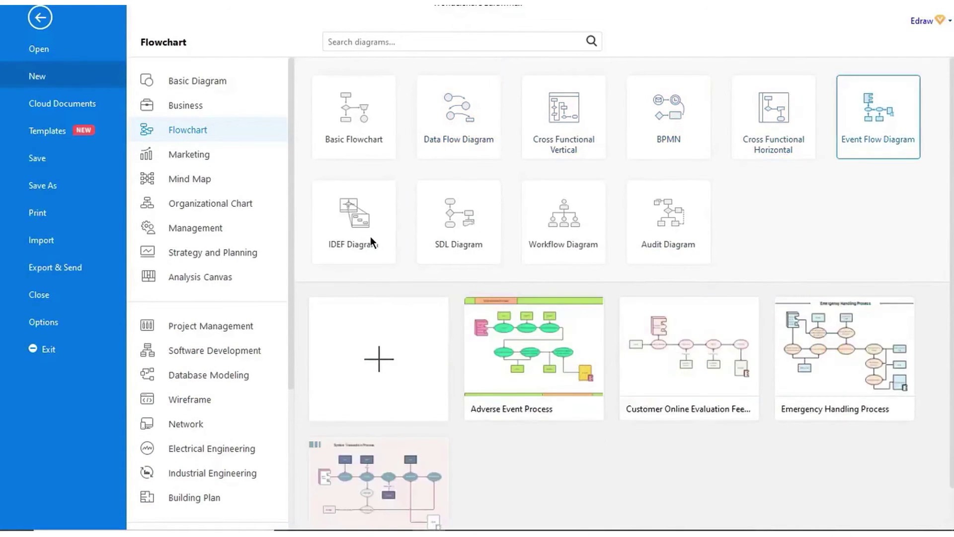
In the shared template gallery, expand and collapse the Roles list, then expand Diagram Types
mouse_move(551, 245)
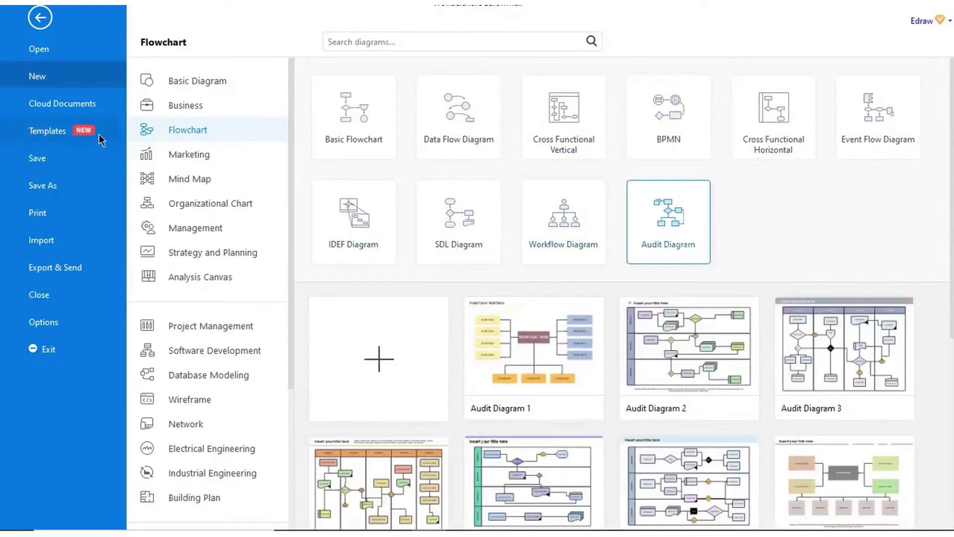
click(96, 133)
scroll(303, 213, down, 3)
scroll(302, 213, down, 5)
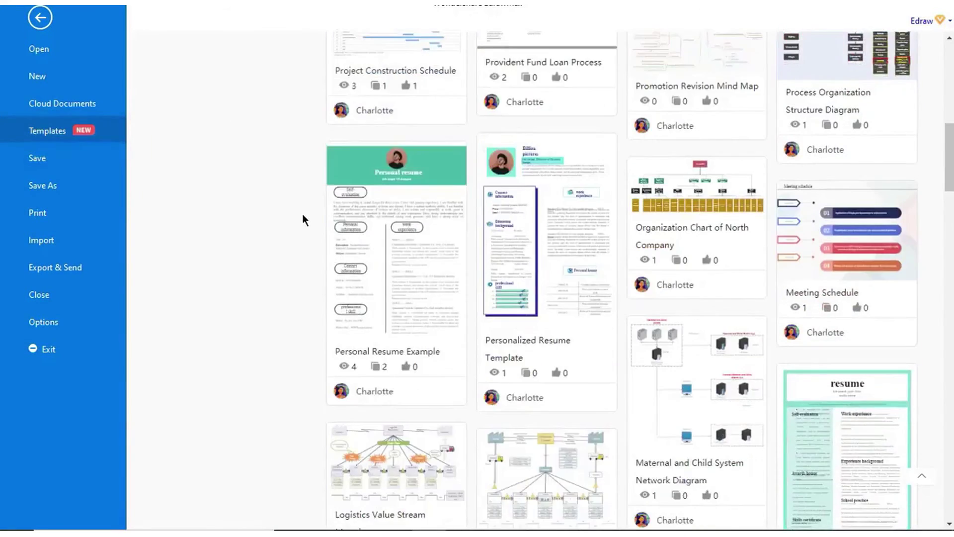
scroll(302, 214, up, 10)
scroll(302, 214, up, 1)
click(163, 142)
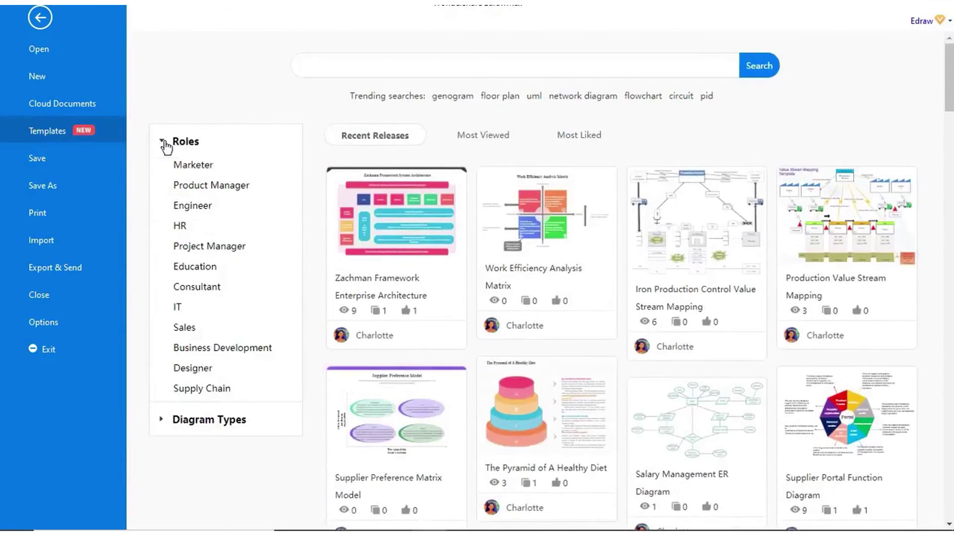
click(165, 144)
click(160, 178)
scroll(162, 219, down, 5)
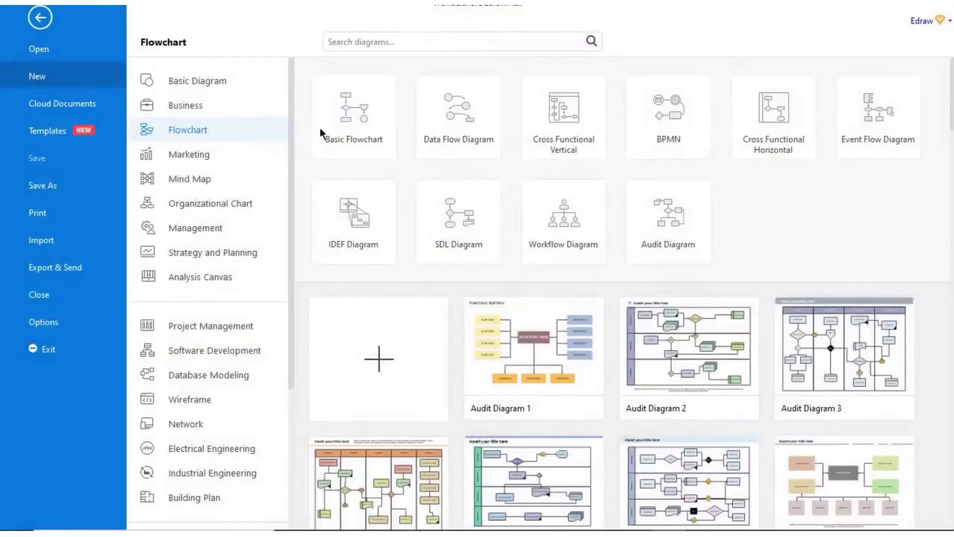
Start a blank Basic Flowchart drawing and cycle through the Building Plan to Logistics Network tabs
click(320, 130)
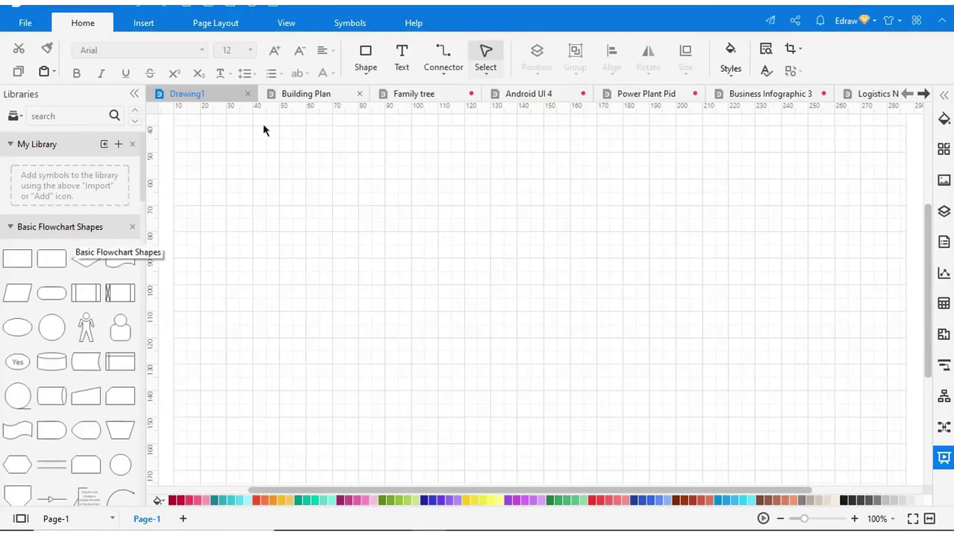
click(305, 94)
click(399, 95)
click(529, 93)
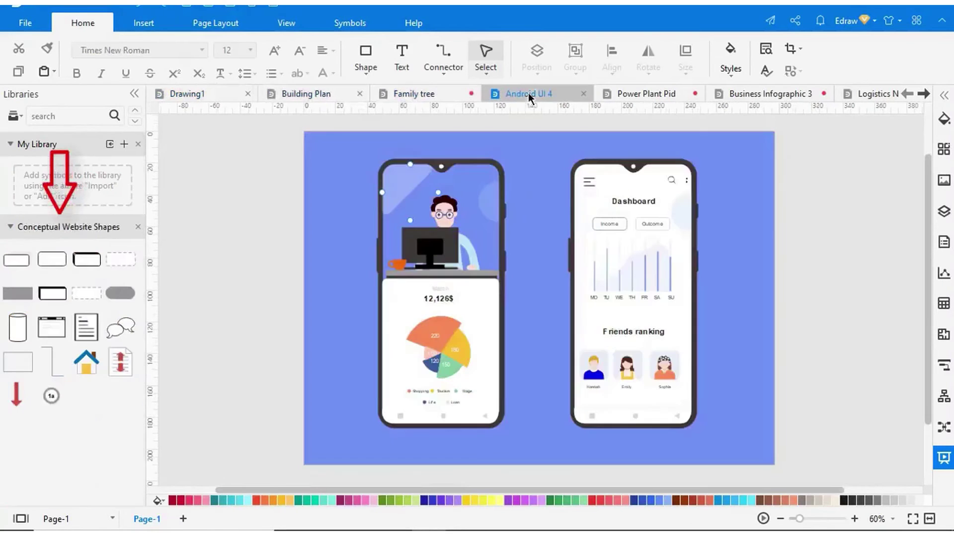
click(641, 94)
click(775, 94)
click(879, 96)
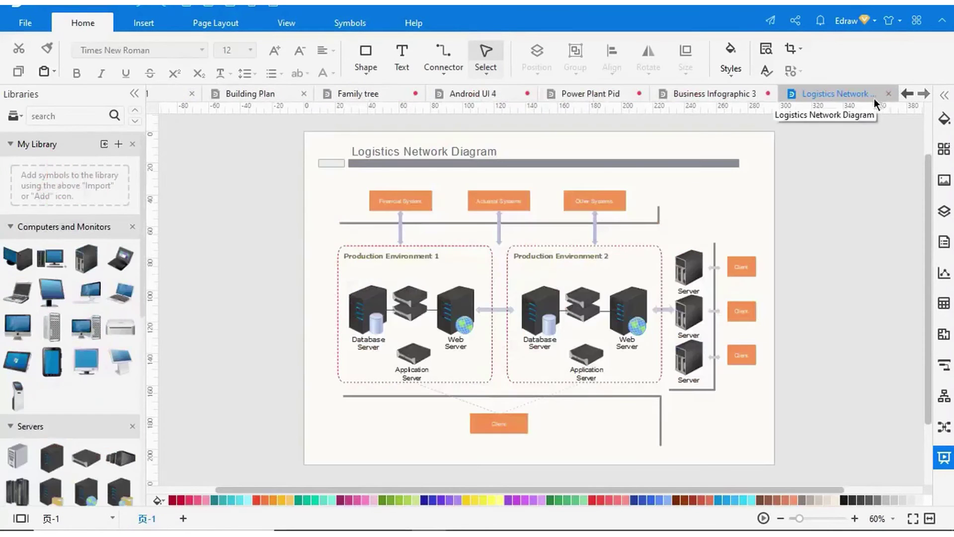
Add the first Computers symbol to My Library and bring up the symbol import window
click(16, 116)
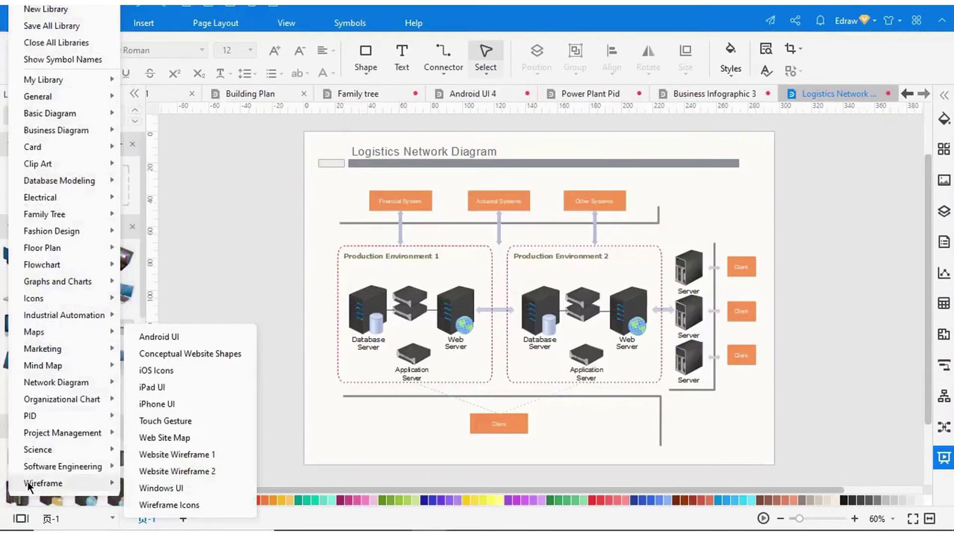
click(219, 282)
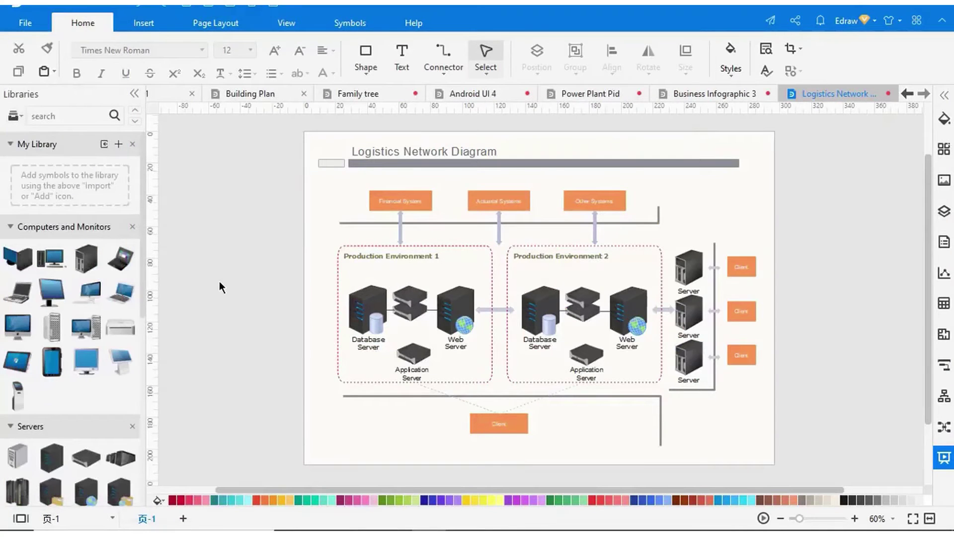
right_click(17, 257)
mouse_move(114, 422)
click(181, 430)
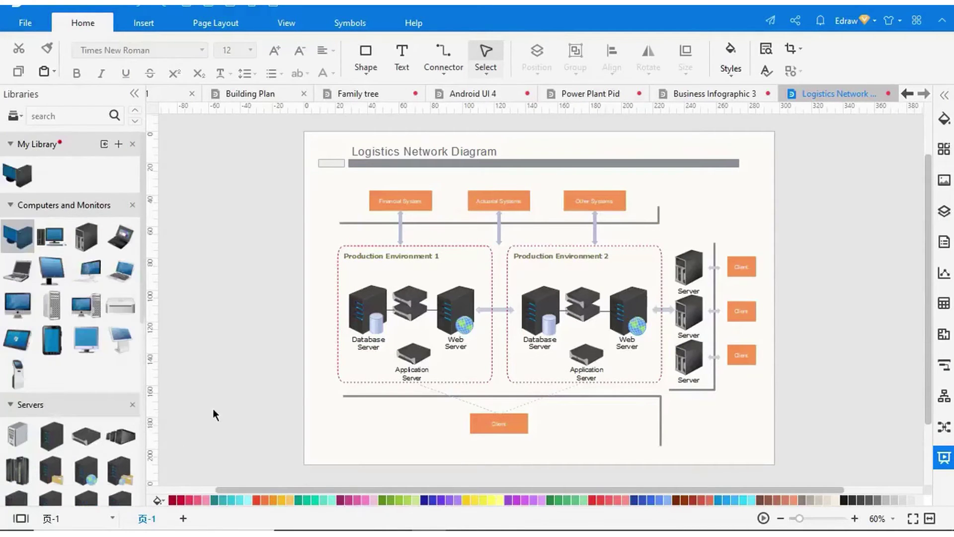
click(103, 144)
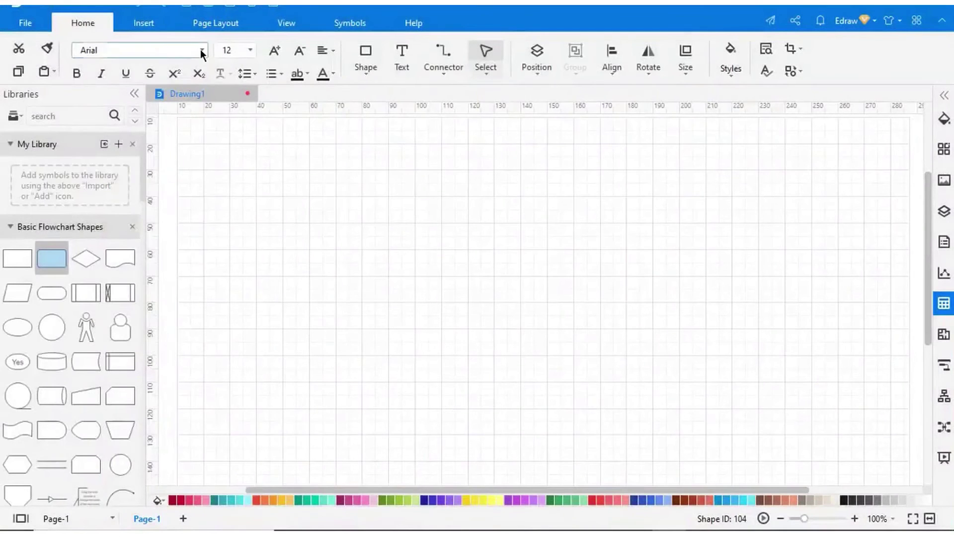
Look through the font, font size, basic shape and connector type lists
click(200, 50)
click(249, 51)
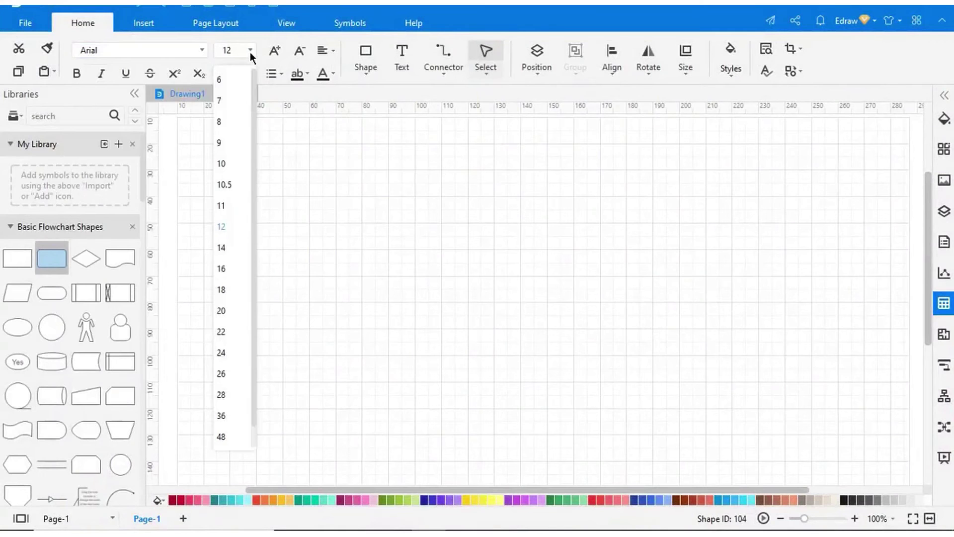
click(366, 140)
click(371, 72)
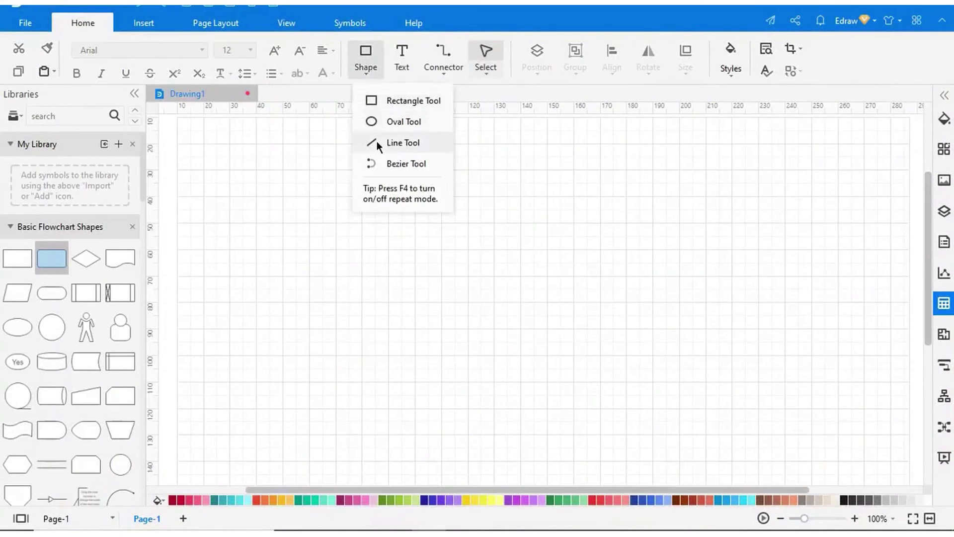
click(451, 70)
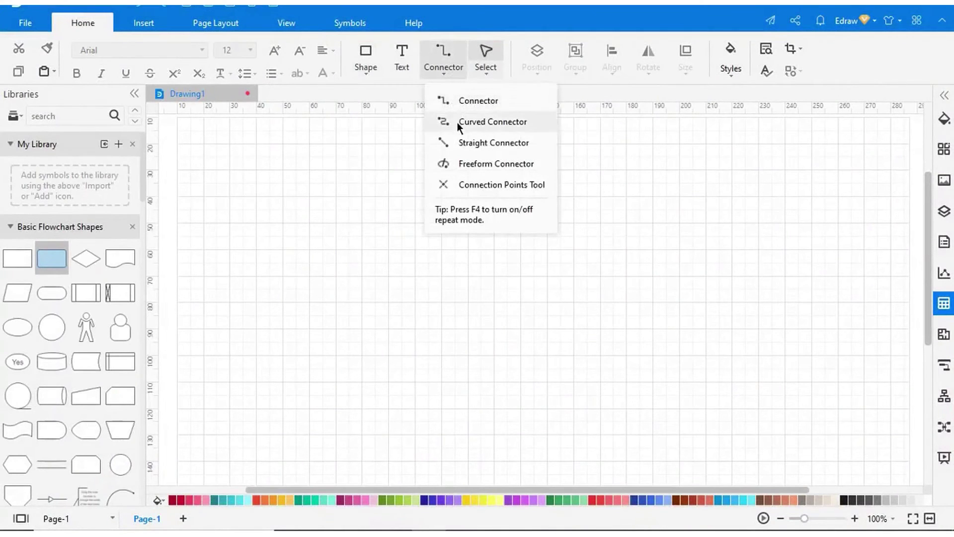
click(466, 185)
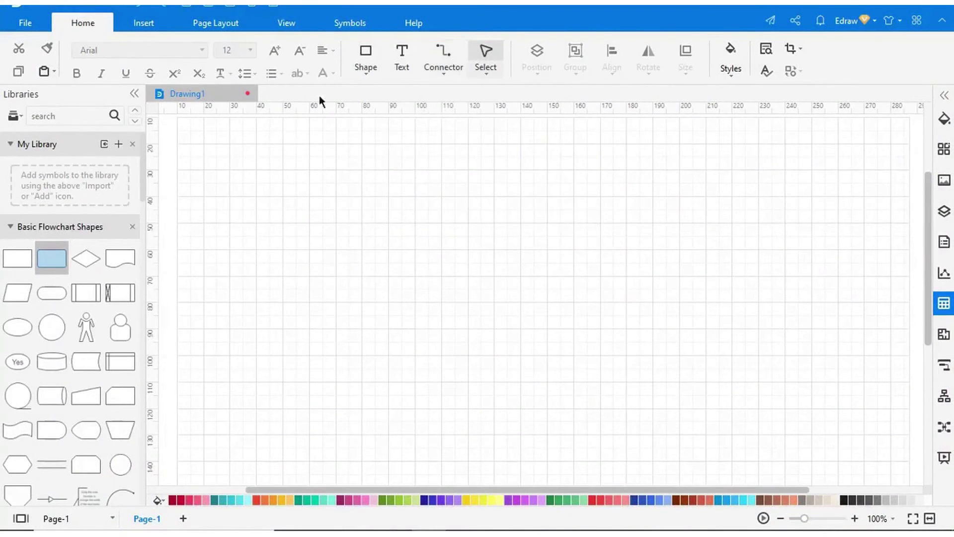
Add a blank Page-2 to Drawing1, then return to Page-1
click(144, 23)
click(26, 62)
click(66, 98)
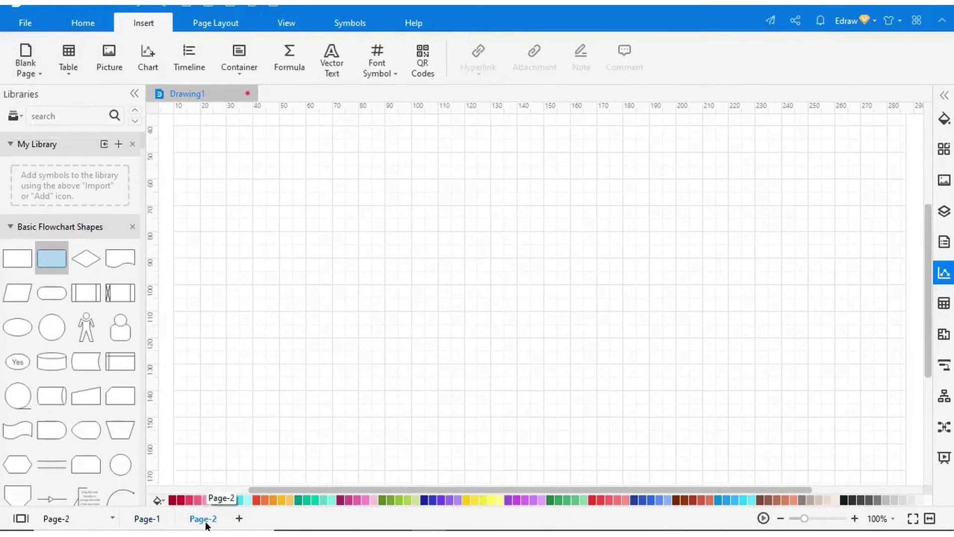
click(148, 518)
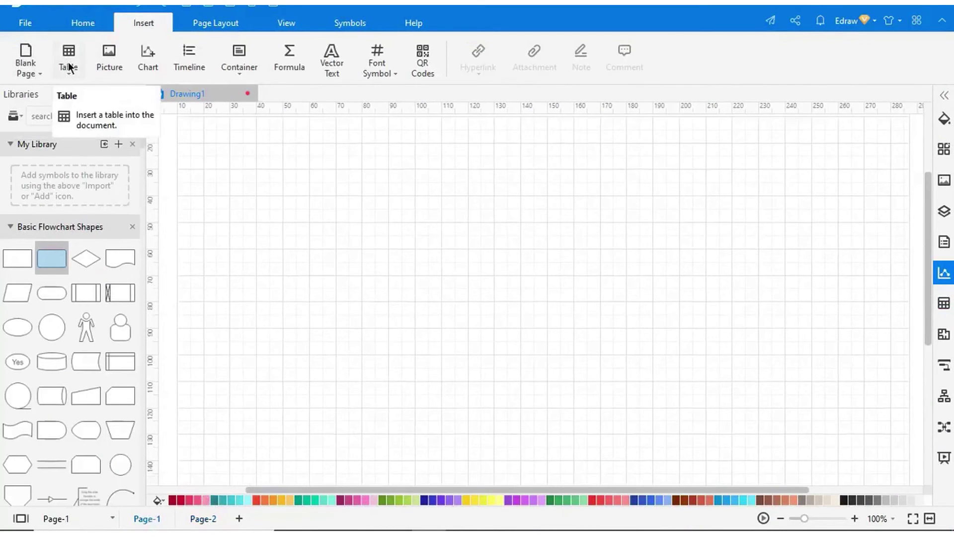
Insert a clustered column chart on Page-1 and a 2020–2025 timeline on Page-2
click(147, 57)
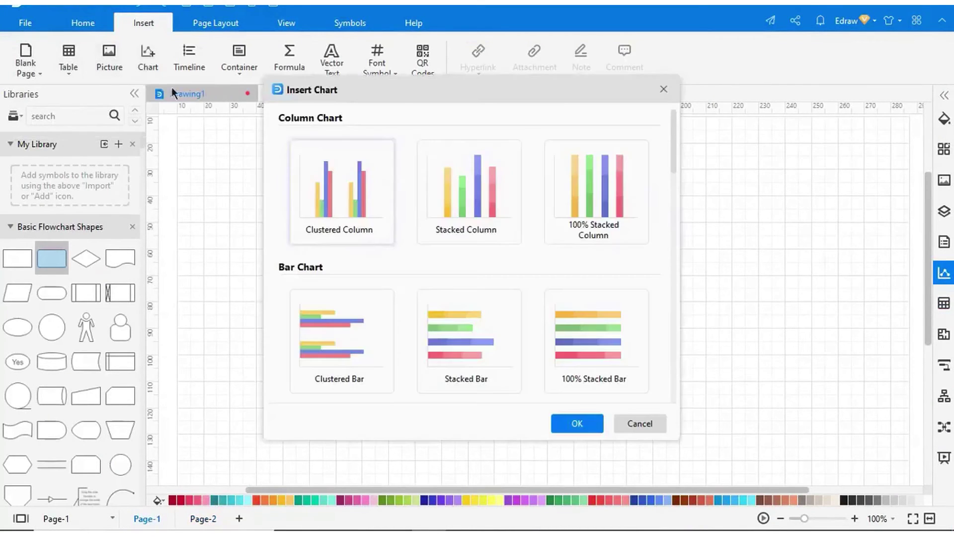
click(577, 423)
click(202, 518)
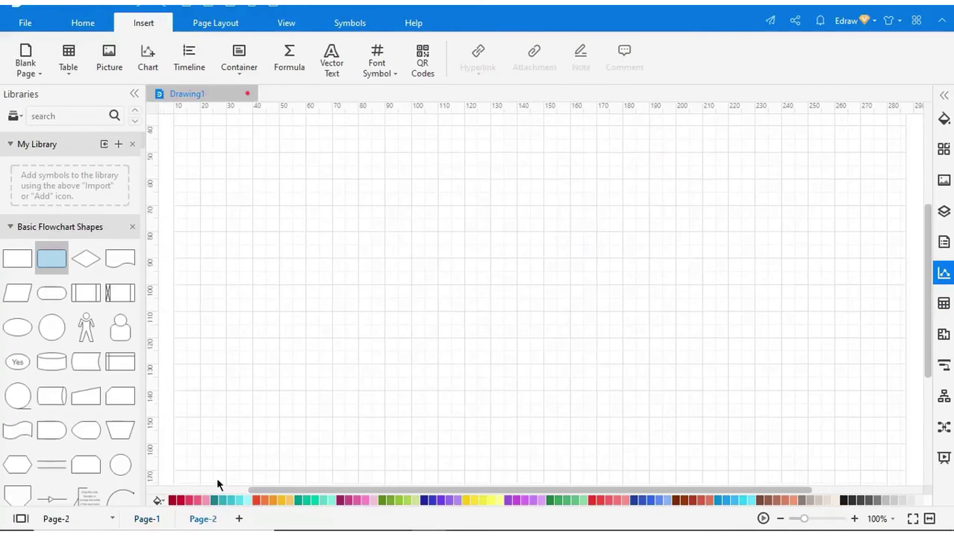
click(195, 63)
click(593, 422)
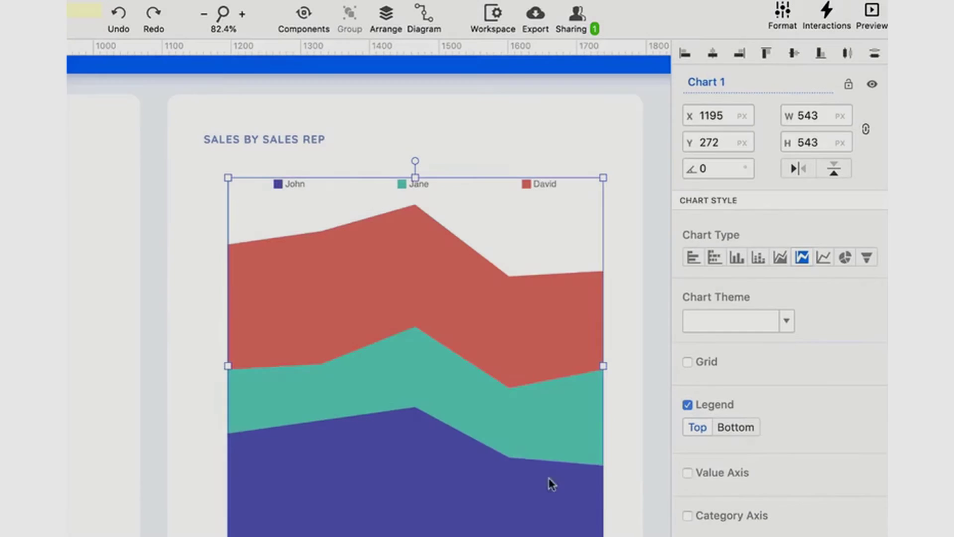
In the chart's data table, set Jane's January value to 30 and March to 45
double_click(549, 483)
drag(410, 473, 396, 388)
click(313, 491)
text(30)
click(448, 489)
text(45)
Add a Stephanie series row with values 15 and 20
click(256, 517)
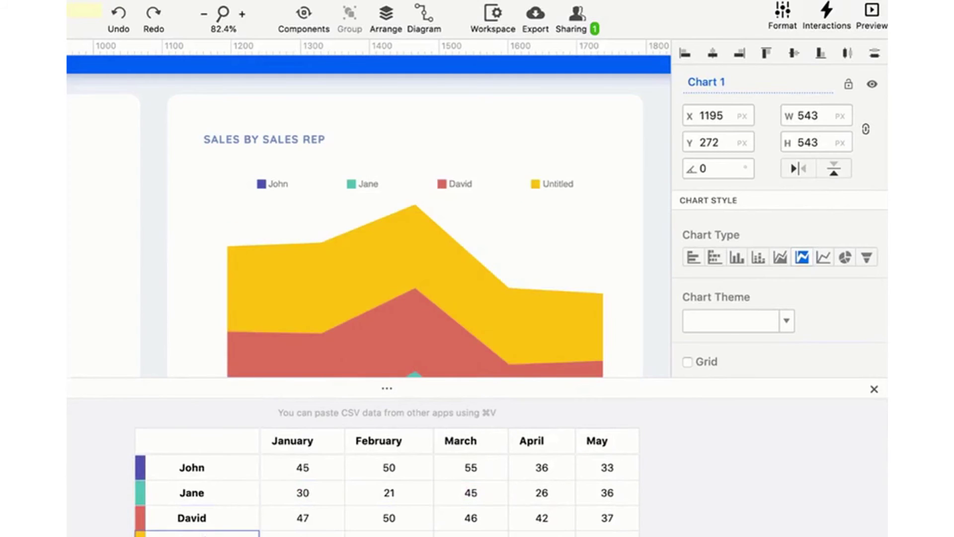
text(Stephanie)
key(Tab)
key(Tab)
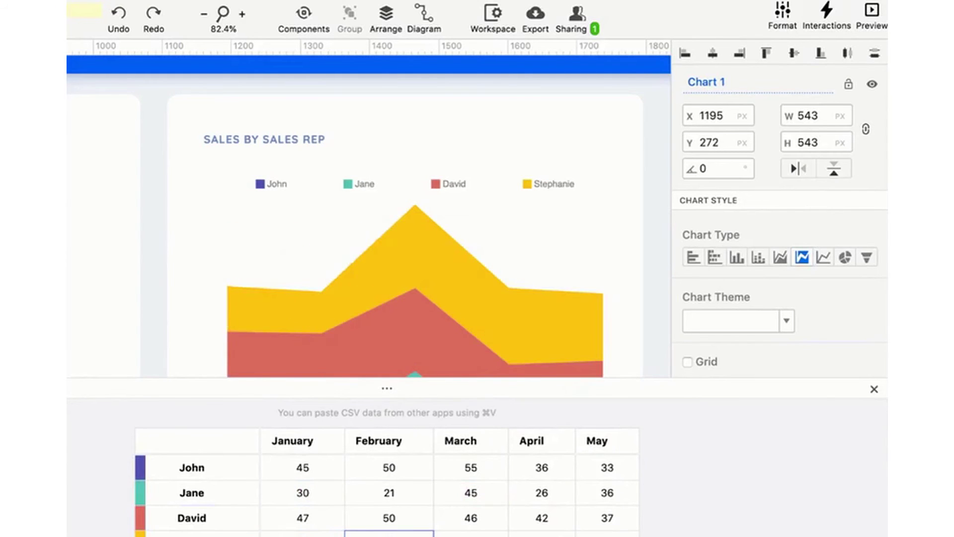
key(Tab)
key(Tab)
text(15)
key(Tab)
text(20)
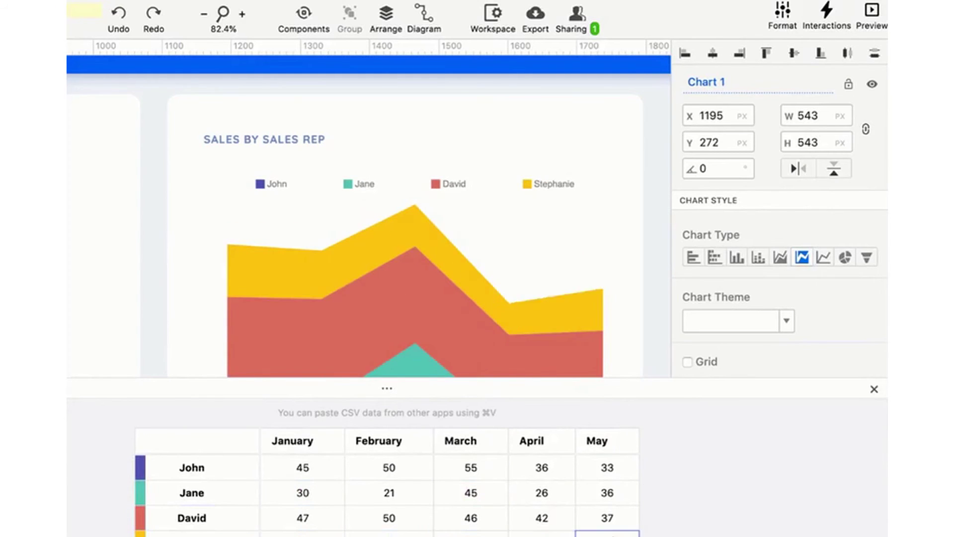
Make David's series green and close the data table
click(144, 520)
click(348, 475)
click(676, 524)
click(874, 389)
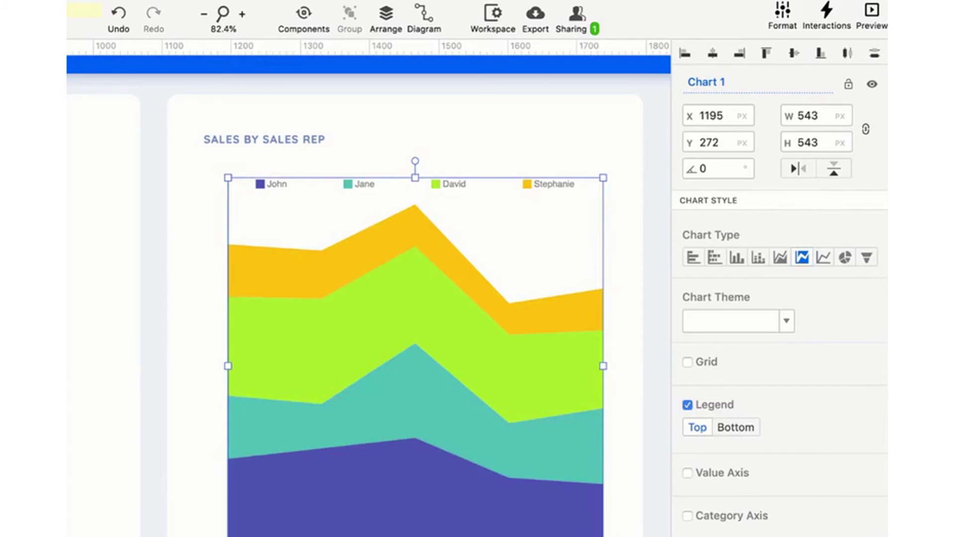
Try horizontal bars and stacked columns, return to stacked area, and browse colour themes
click(693, 257)
click(758, 257)
click(802, 257)
click(786, 320)
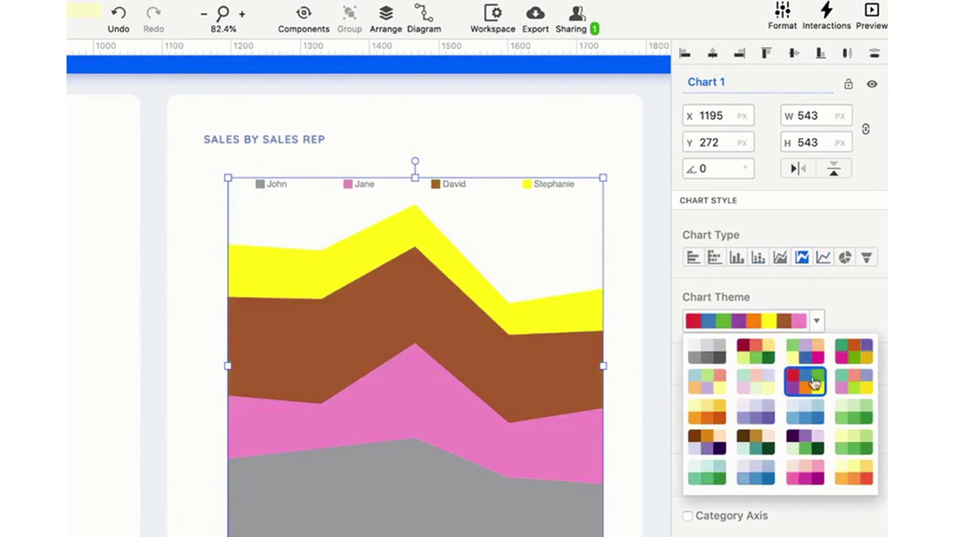
click(816, 321)
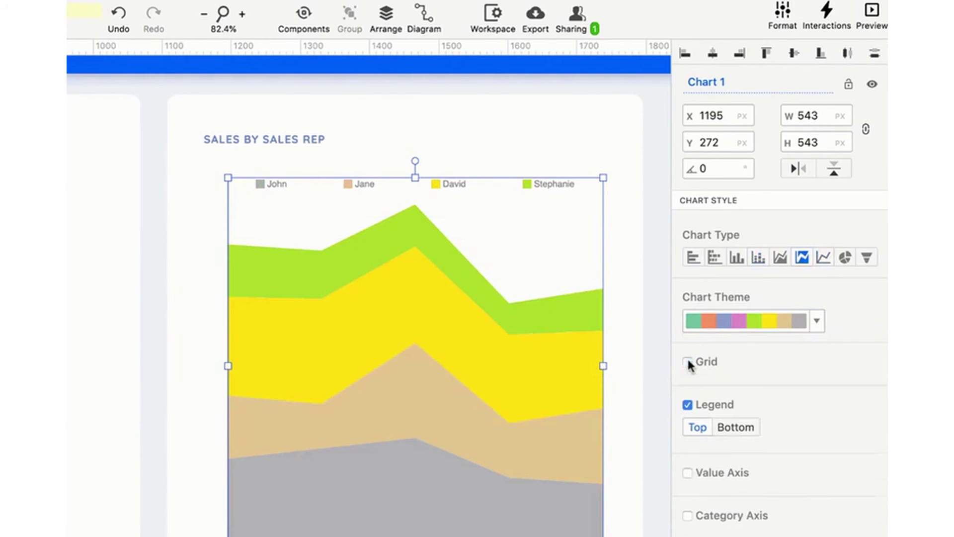
Show the value and category axes, data values and smooth curves, then deselect the chart
click(688, 472)
scroll(688, 472, down, 6)
click(688, 258)
click(687, 367)
click(687, 368)
click(687, 383)
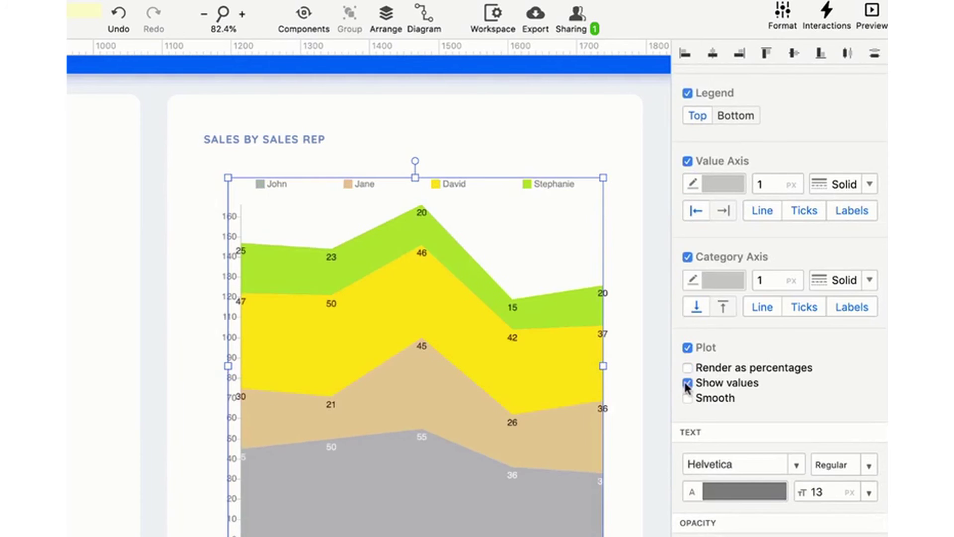
click(688, 398)
key(Tab)
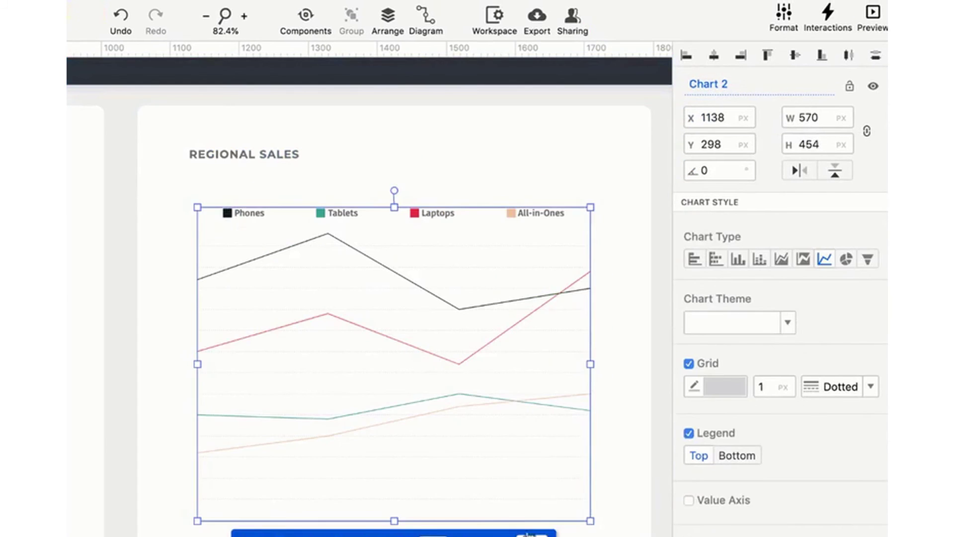
In the Regional Sales data table, change the Phones values to 50 and 56
double_click(505, 324)
drag(388, 437, 388, 341)
click(358, 420)
text(50)
key(Tab)
key(Tab)
text(56)
Insert a Smartwatches row below All-in-Ones with Q1–Q4 values 10, 13, 17, 20
right_click(322, 495)
click(361, 518)
text(Smartwatches)
click(354, 519)
text(10)
key(Tab)
text(13)
key(Tab)
text(17)
key(Tab)
text(20)
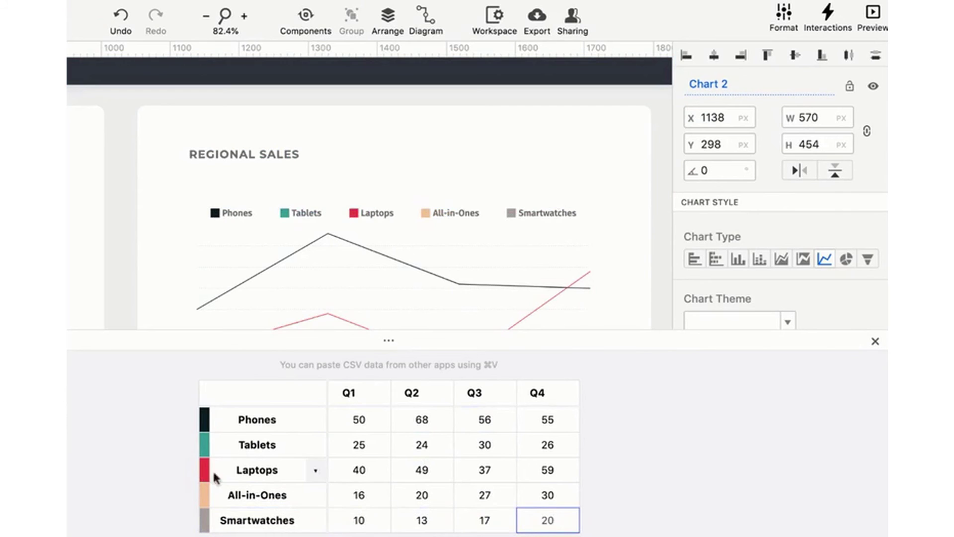
Recolour the Laptops series yellow-green and close the data table
click(211, 475)
click(374, 421)
click(693, 431)
click(875, 341)
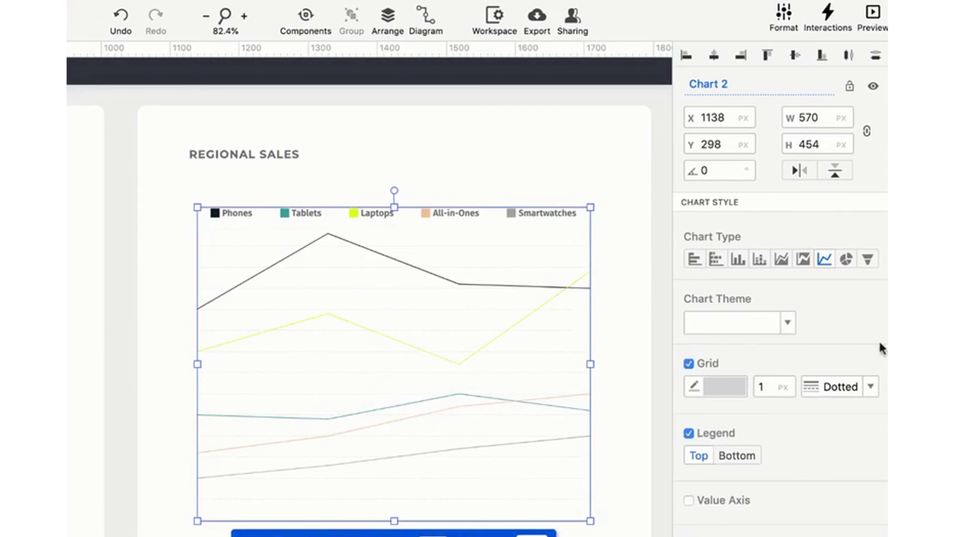
Preview bars, columns and stacked areas, keep lines, and apply a new colour theme
click(694, 259)
click(738, 258)
click(803, 258)
click(824, 259)
click(787, 323)
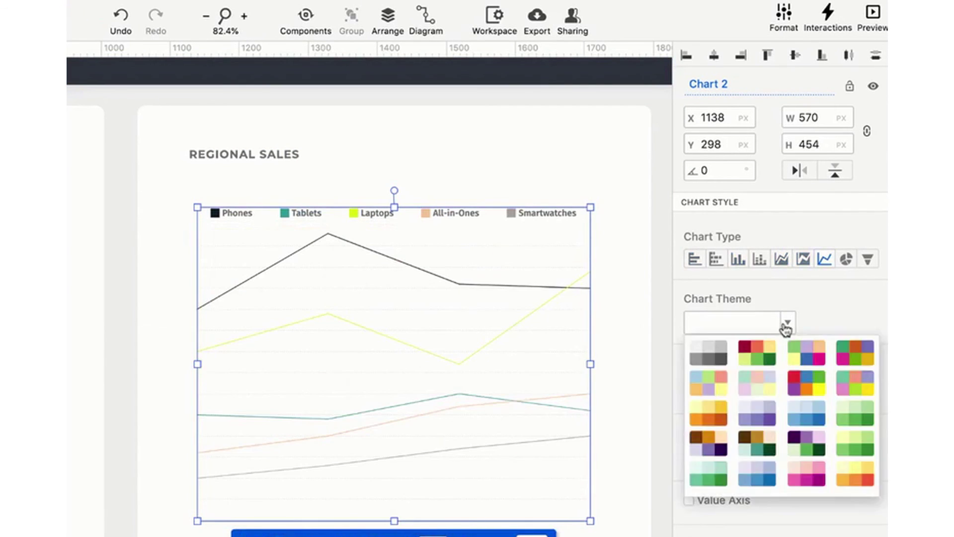
click(855, 354)
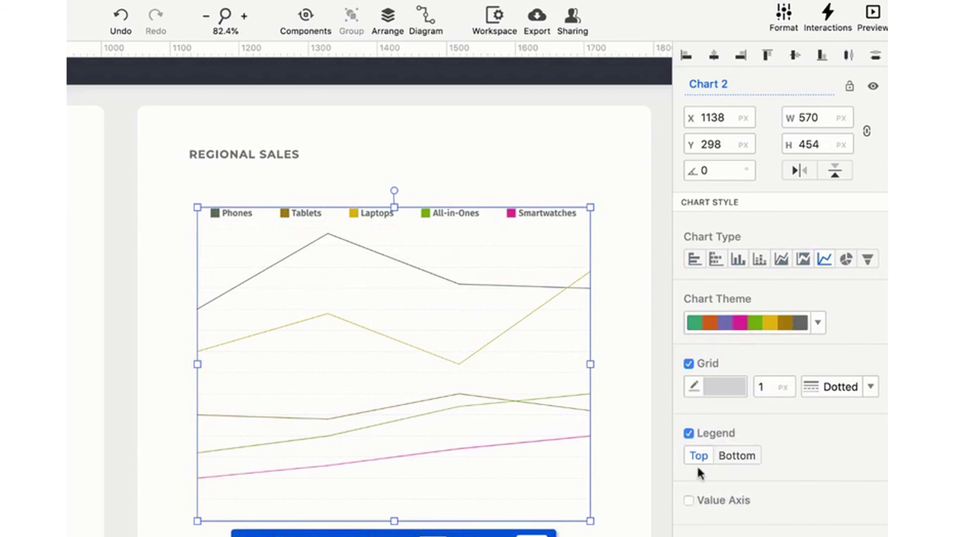
Show the value axis and Q1–Q4 category labels, smooth the lines, and mark points with discs
click(688, 500)
scroll(692, 498, down, 5)
click(688, 333)
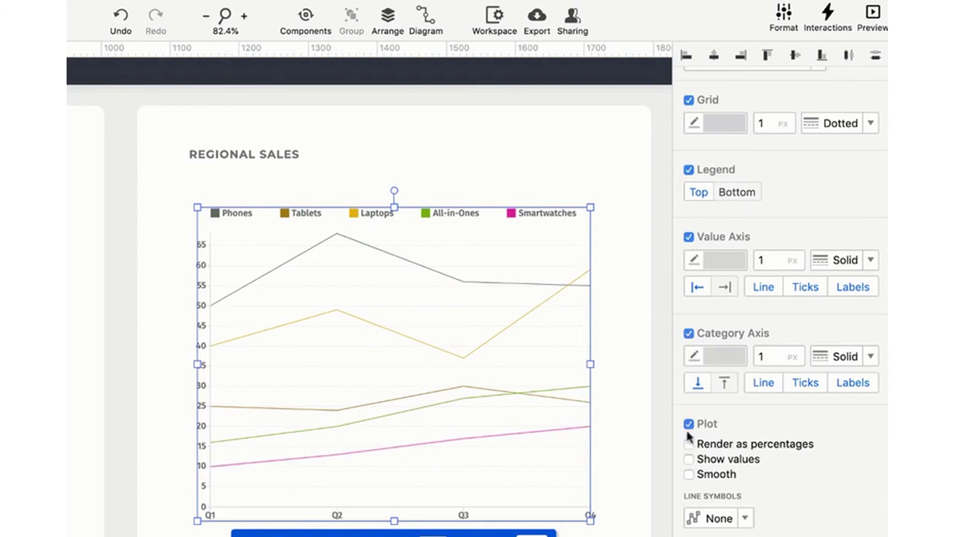
click(689, 458)
click(689, 459)
click(689, 474)
click(745, 518)
click(706, 534)
Open the Sales Funnel's data table and change the Negotiations value to 2800
click(662, 516)
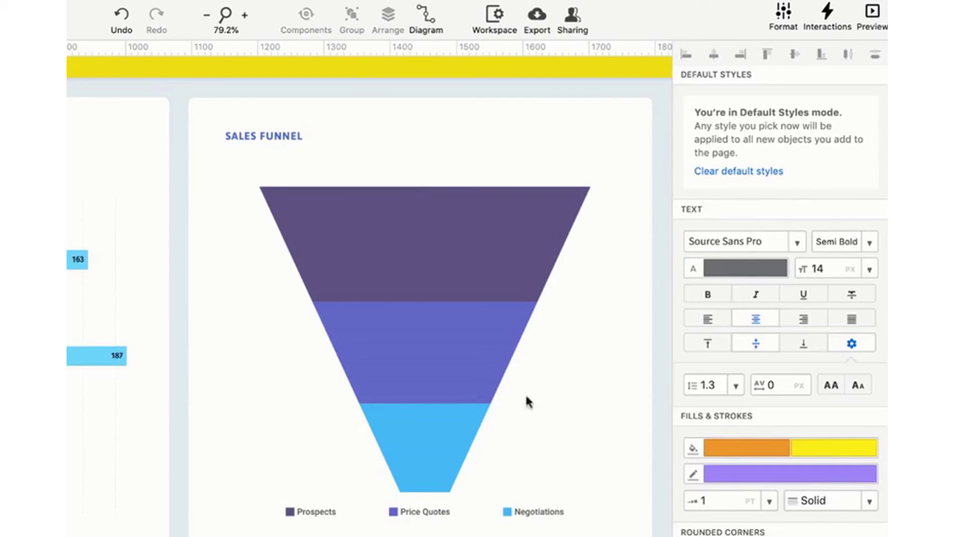
click(492, 343)
click(549, 517)
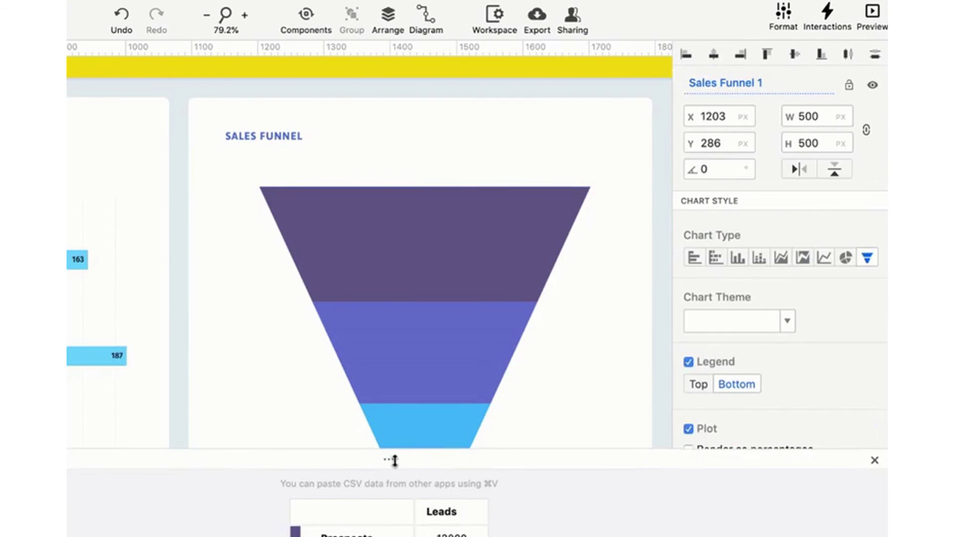
drag(394, 452, 394, 407)
double_click(451, 533)
text(2800)
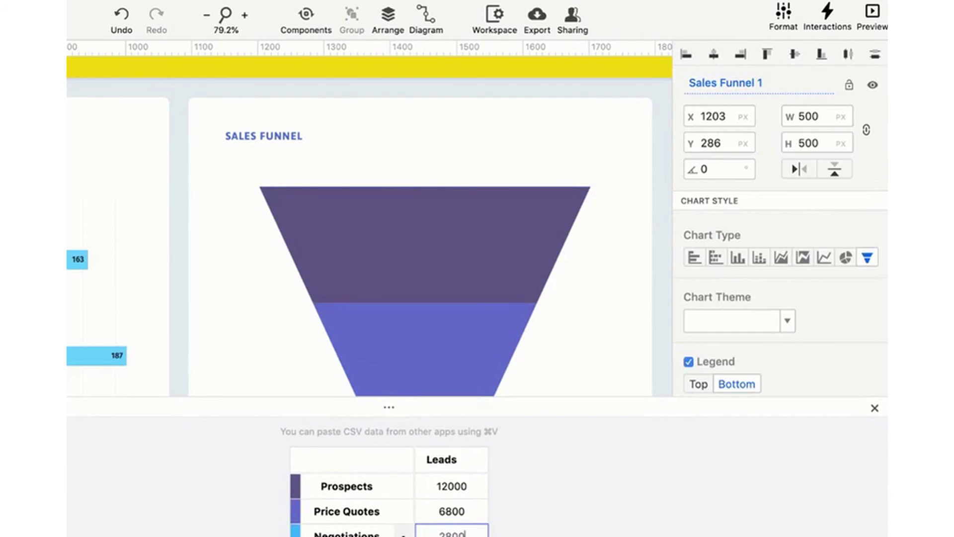
key(Return)
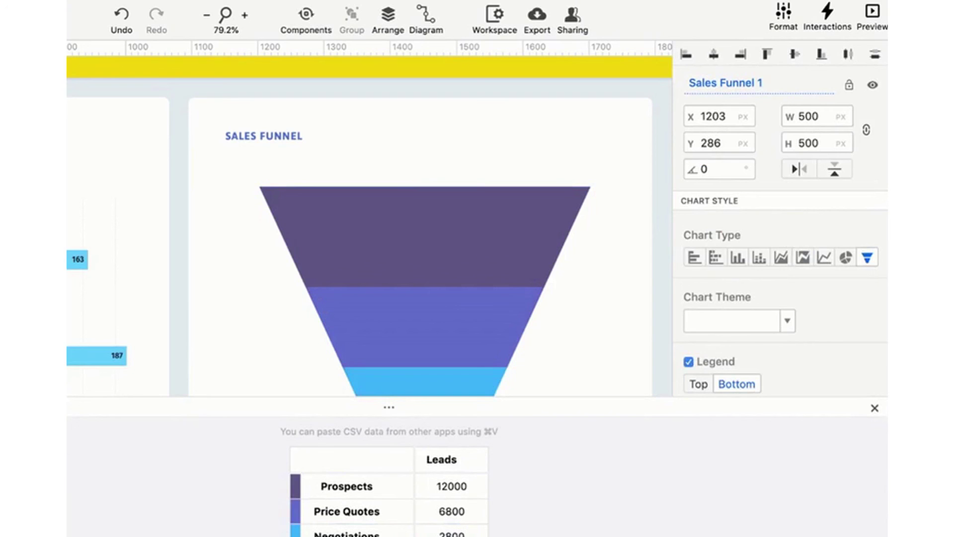
Recolour Prospects, then preview bar, column and pie types before keeping the funnel
click(296, 486)
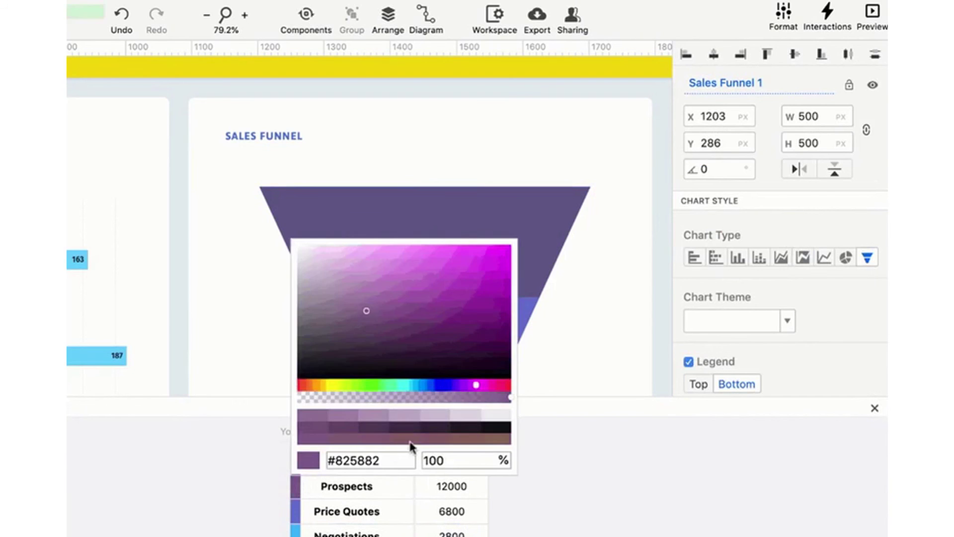
key(Return)
click(874, 408)
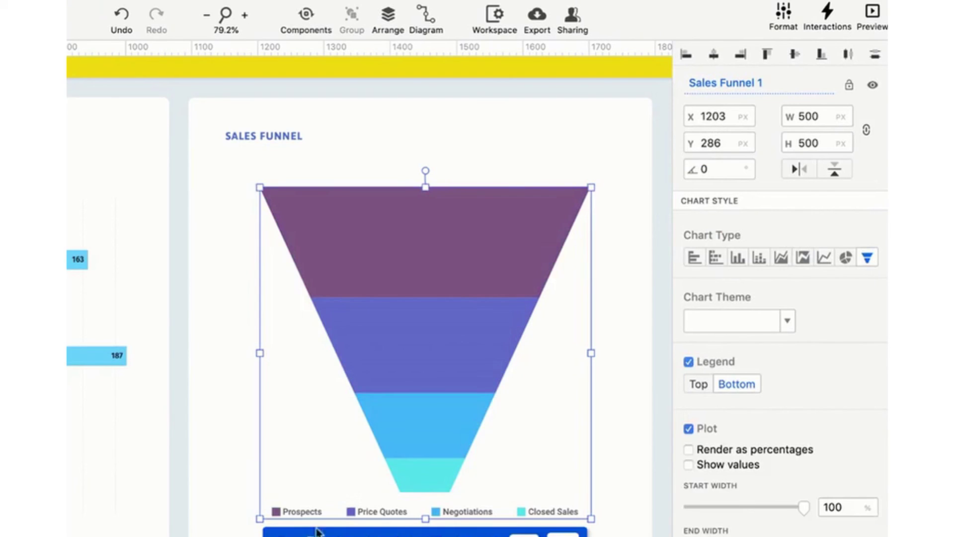
click(283, 532)
click(328, 532)
click(493, 533)
click(524, 533)
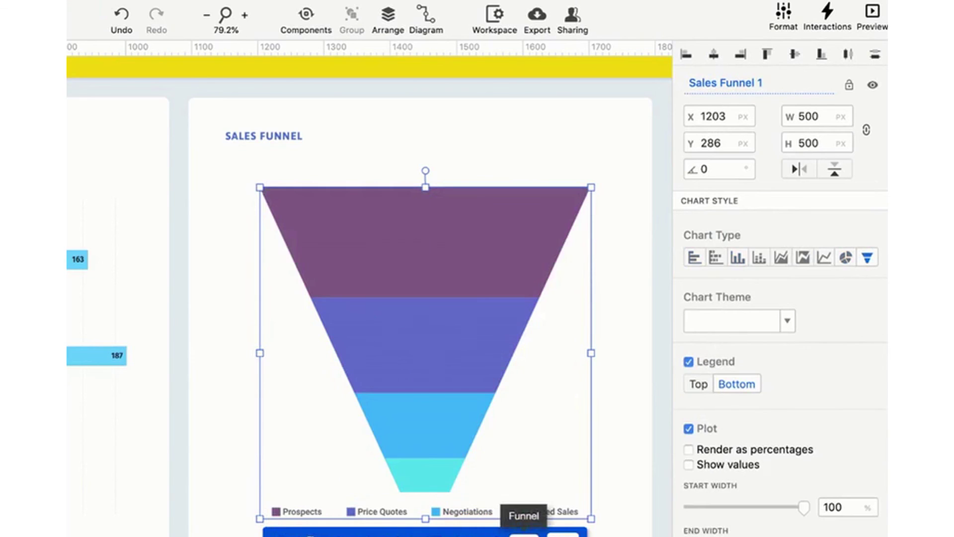
Apply the purple-pink colour theme and move the legend to the top
click(787, 322)
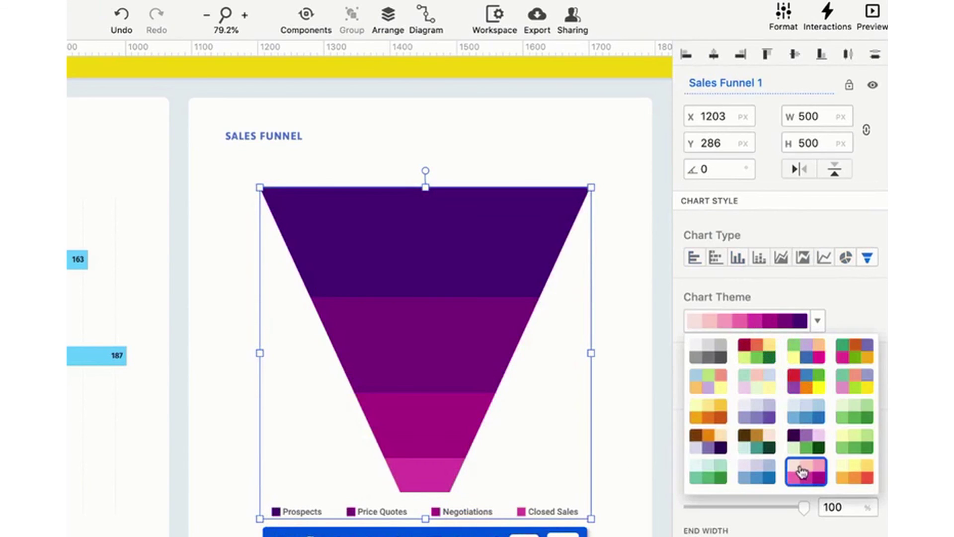
click(819, 320)
click(700, 383)
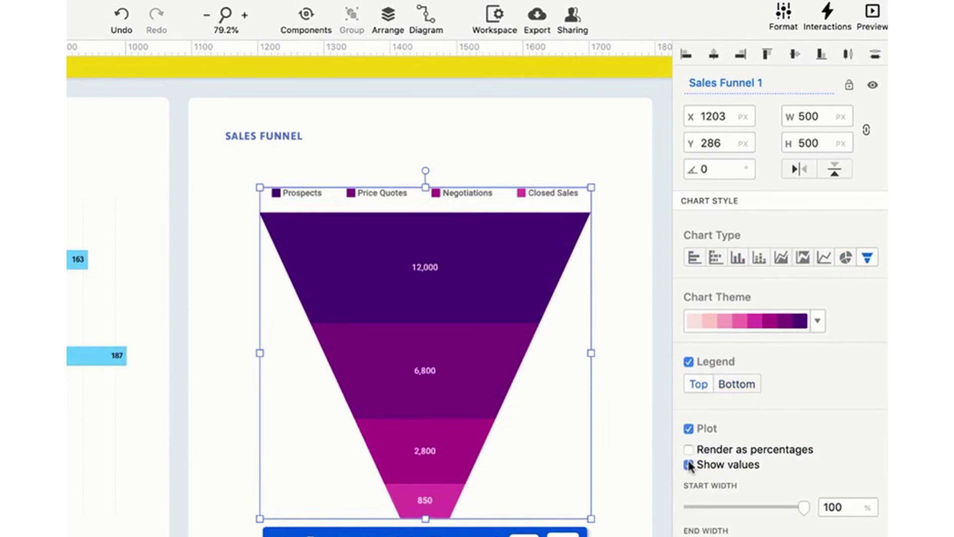
mouse_move(793, 501)
mouse_down()
mouse_move(763, 506)
mouse_move(803, 506)
mouse_up()
click(621, 298)
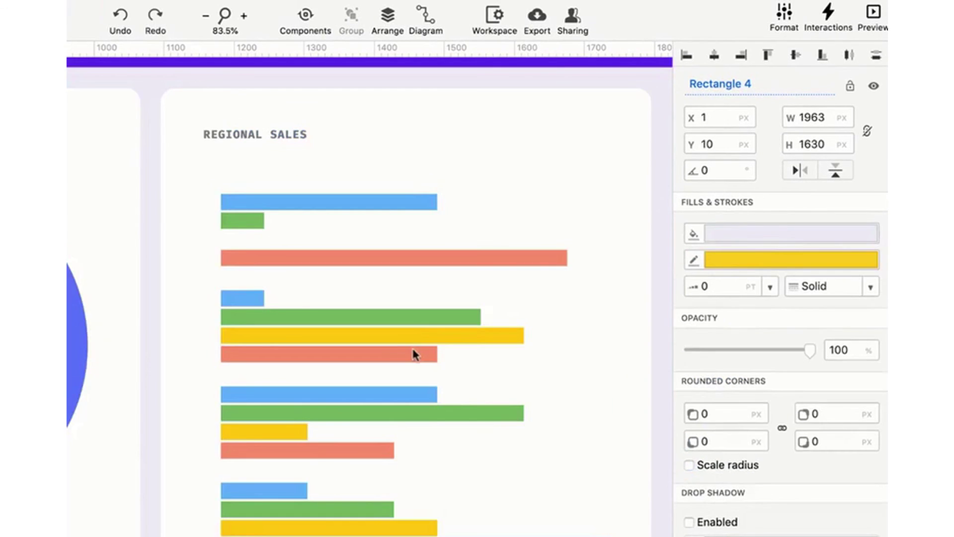
Insert a Stratford column after Windsor in Regional Sales, with a Beds value of 4
click(414, 350)
double_click(489, 476)
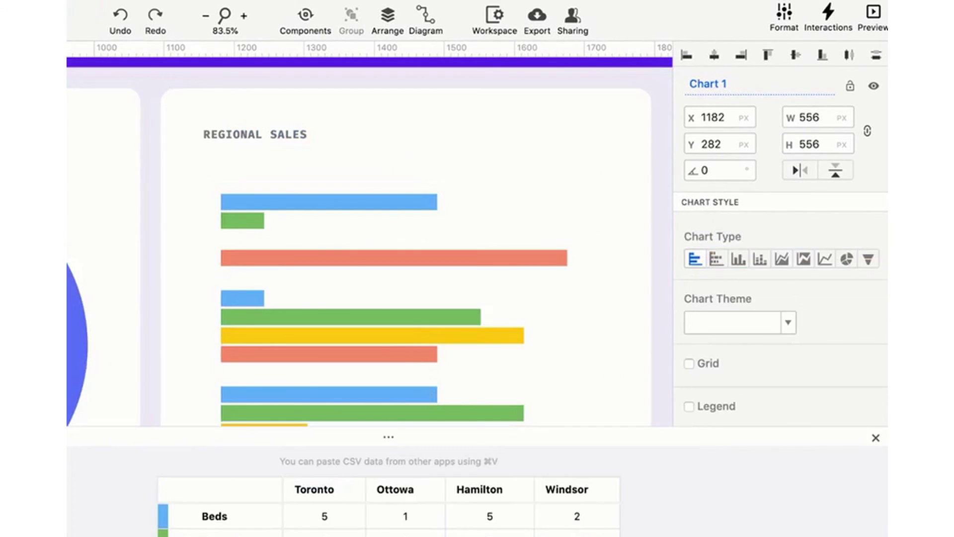
right_click(603, 496)
click(660, 532)
double_click(616, 489)
text(Stratford)
click(617, 512)
text(4)
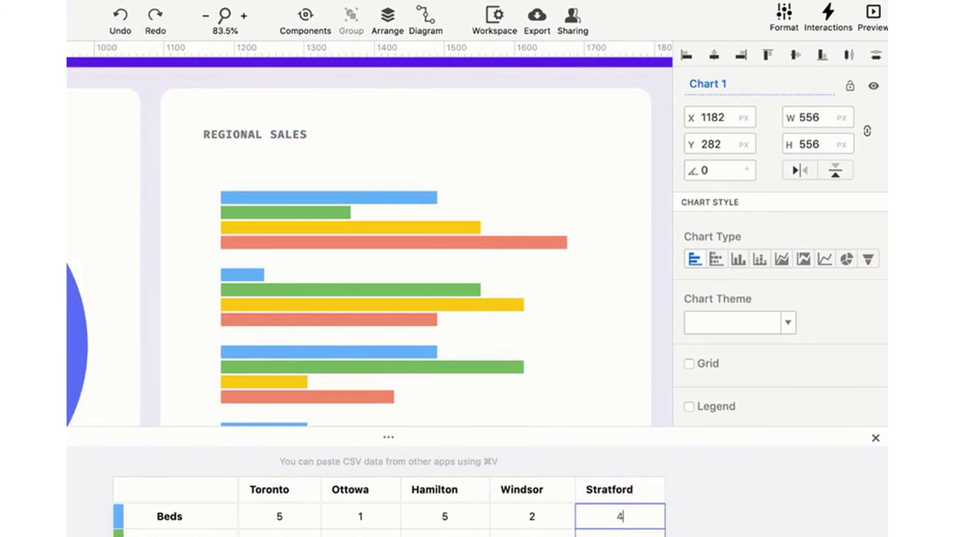
Make the Beds bars purple, then preview column and line types before returning to horizontal bars
click(119, 516)
click(277, 412)
click(876, 437)
click(738, 258)
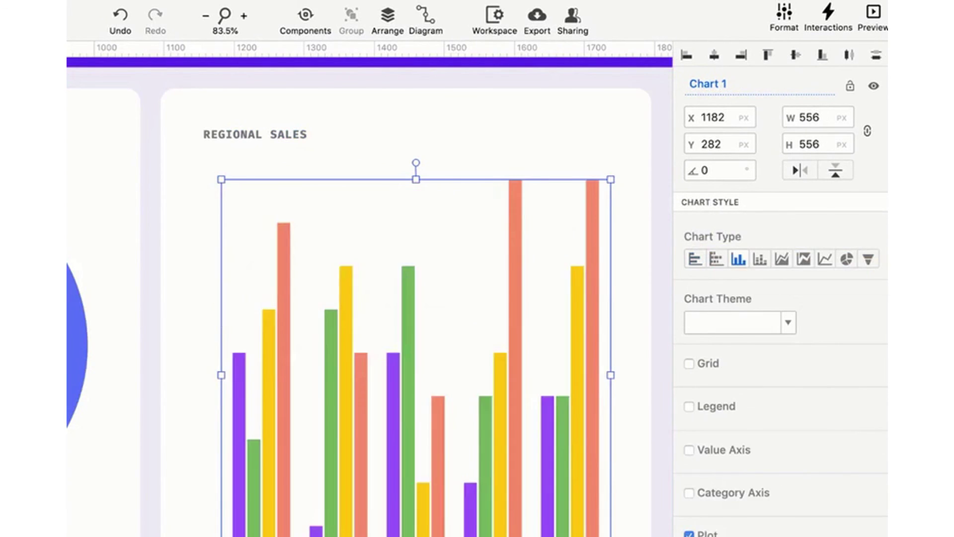
click(825, 259)
click(694, 258)
Apply a new colour theme and turn on grid lines, legend, value axis and category axis labels
click(788, 322)
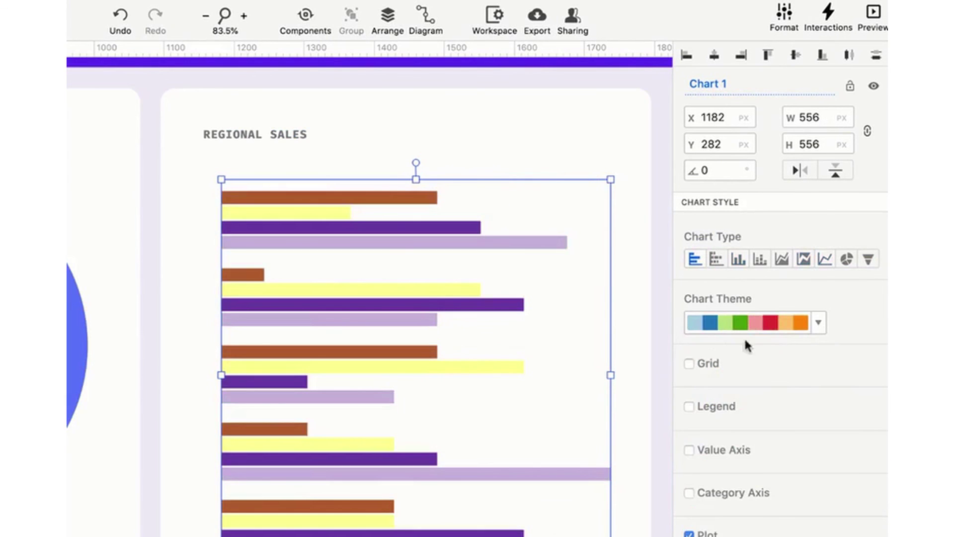
click(689, 363)
click(688, 432)
click(689, 500)
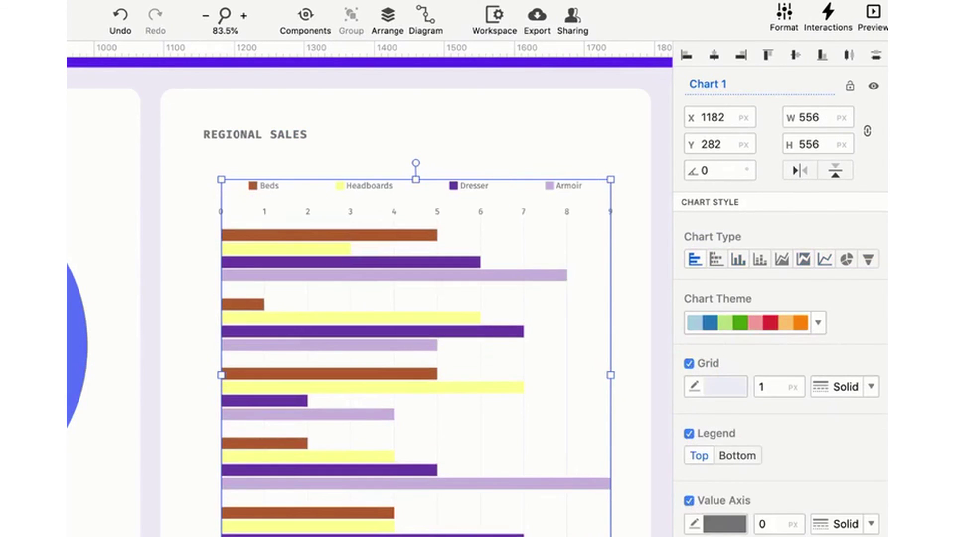
scroll(690, 397, down, 6)
click(689, 297)
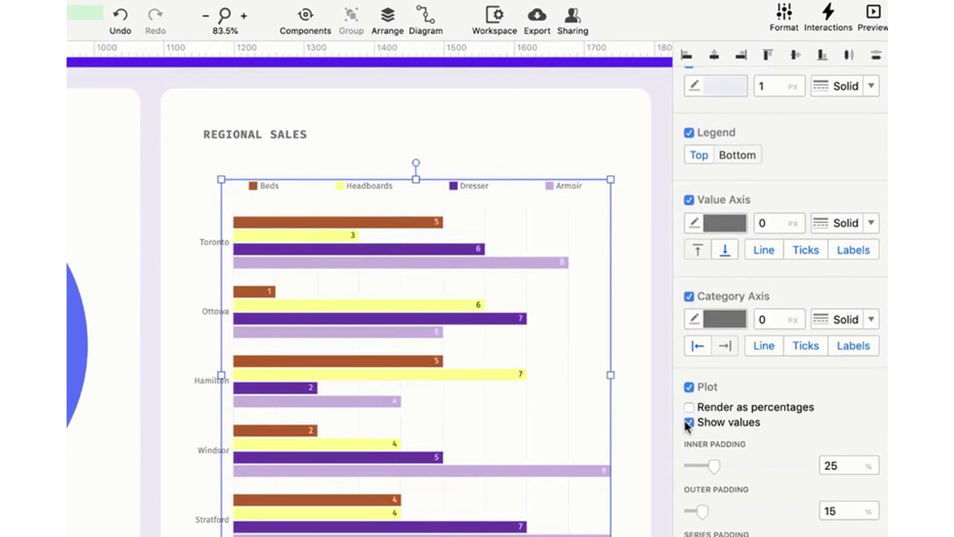